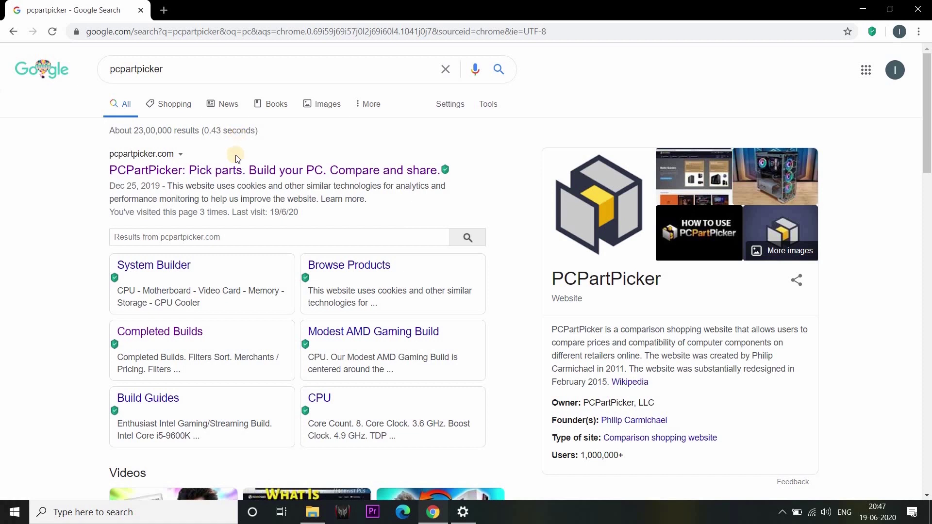
Step: Open the PCPartPicker website from the search results and set the site's country to India
{"action": "left_click", "coordinate": [190, 173]}
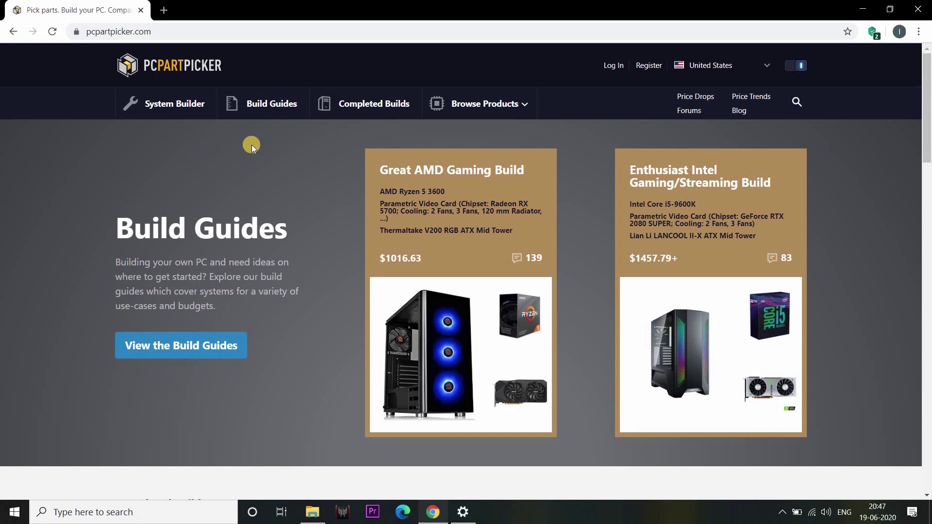
{"action": "left_click", "coordinate": [712, 72]}
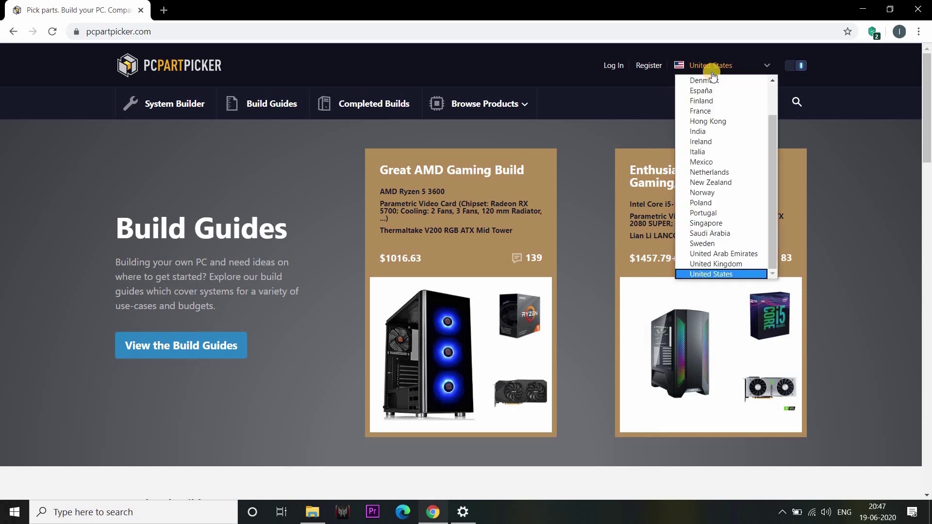
{"action": "left_click", "coordinate": [719, 131]}
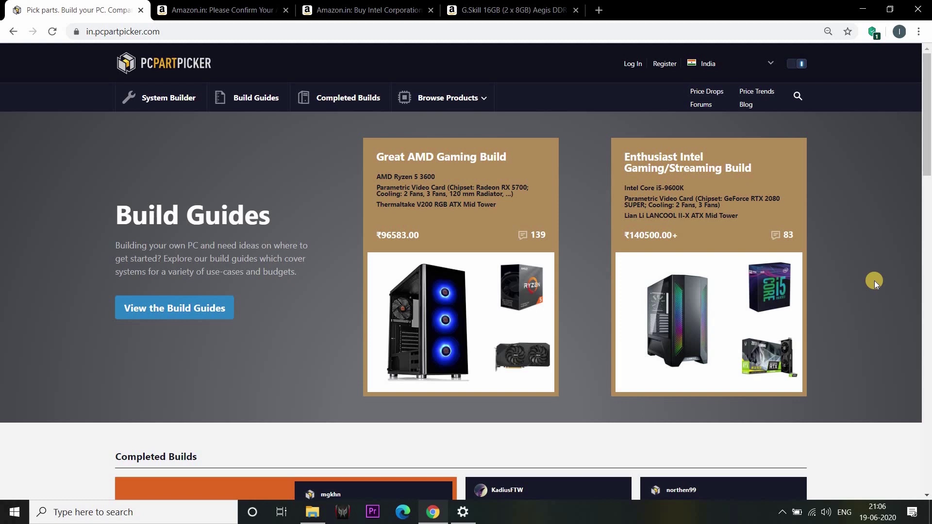
Step: Look over the home page's featured builds and open the System Builder
{"action": "scroll", "coordinate": [875, 280], "scroll_direction": "down", "scroll_amount": 1}
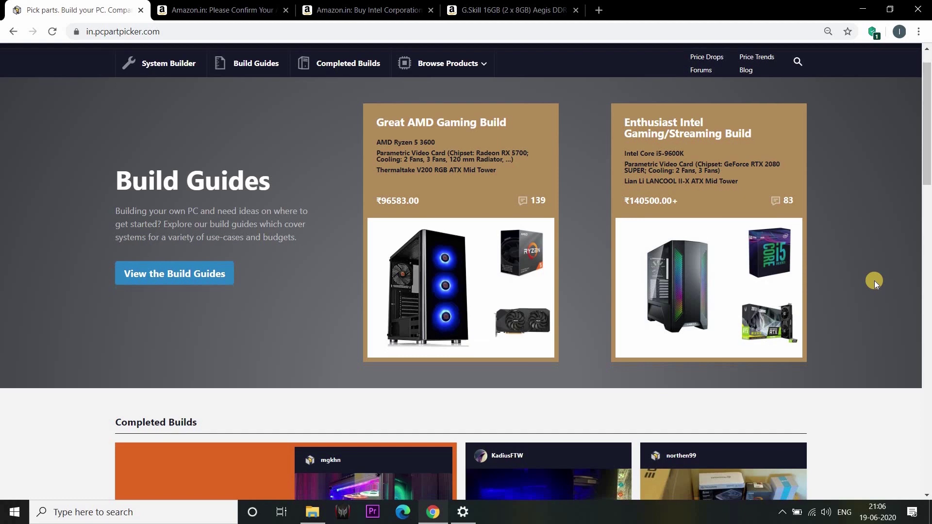
{"action": "scroll", "coordinate": [874, 281], "scroll_direction": "down", "scroll_amount": 1}
{"action": "scroll", "coordinate": [875, 282], "scroll_direction": "down", "scroll_amount": 2}
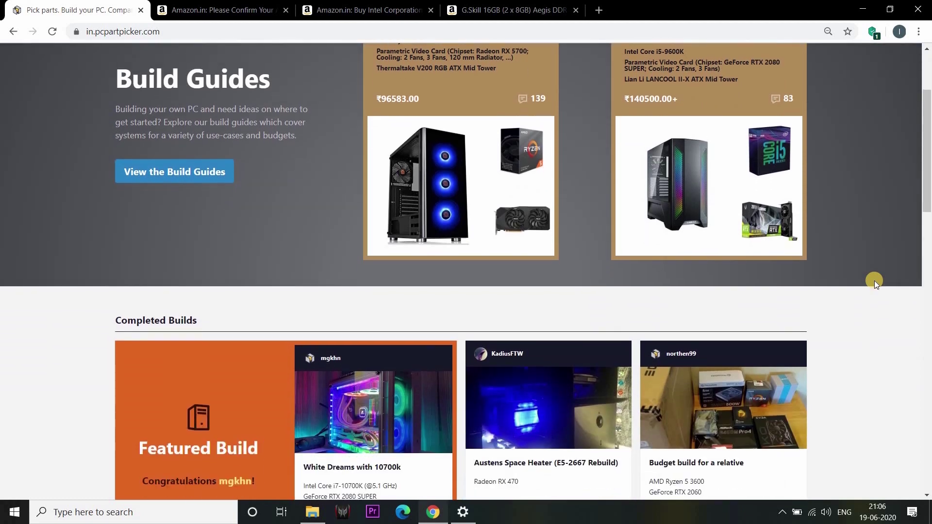
{"action": "scroll", "coordinate": [875, 282], "scroll_direction": "up", "scroll_amount": 3}
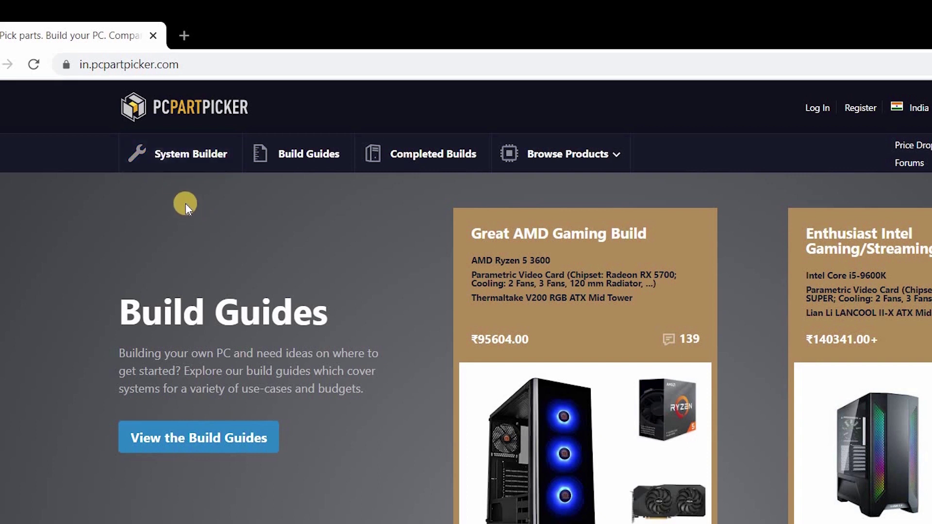
{"action": "left_click", "coordinate": [169, 169]}
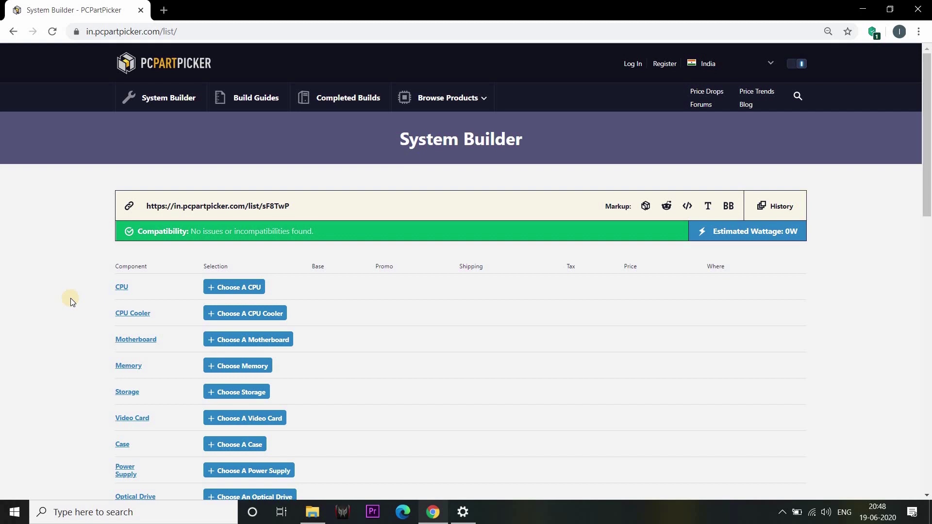
Step: Examine the component categories in the System Builder, from CPU and motherboard down to monitor and accessories
{"action": "scroll", "coordinate": [71, 297], "scroll_direction": "down", "scroll_amount": 1}
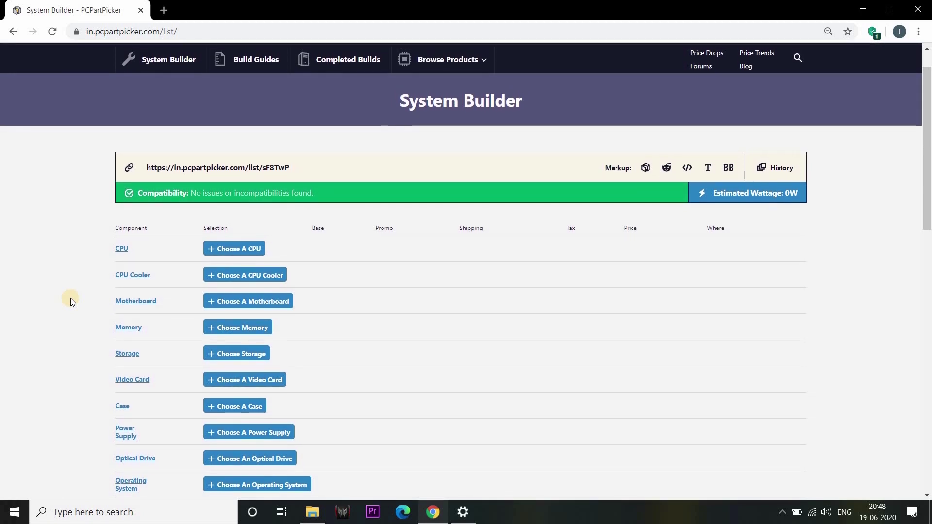
{"action": "scroll", "coordinate": [71, 298], "scroll_direction": "up", "scroll_amount": 1}
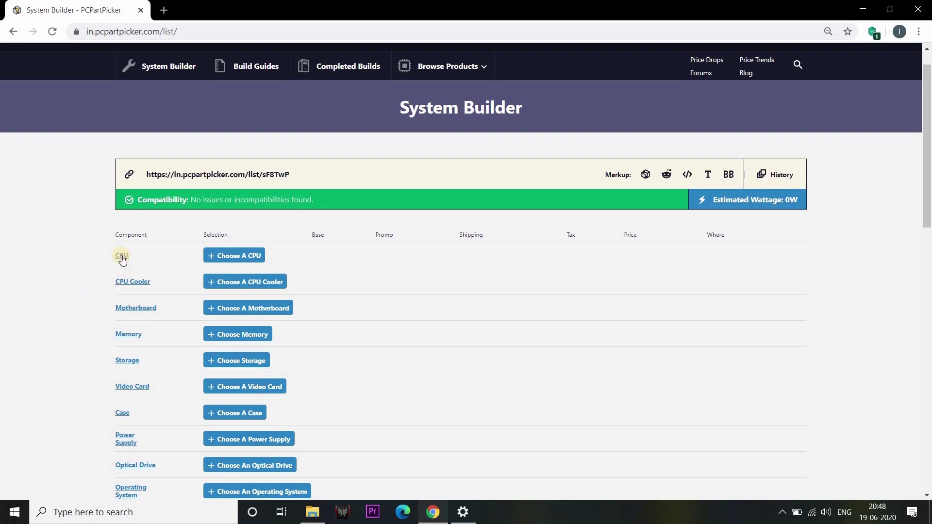
{"action": "left_click", "coordinate": [235, 260]}
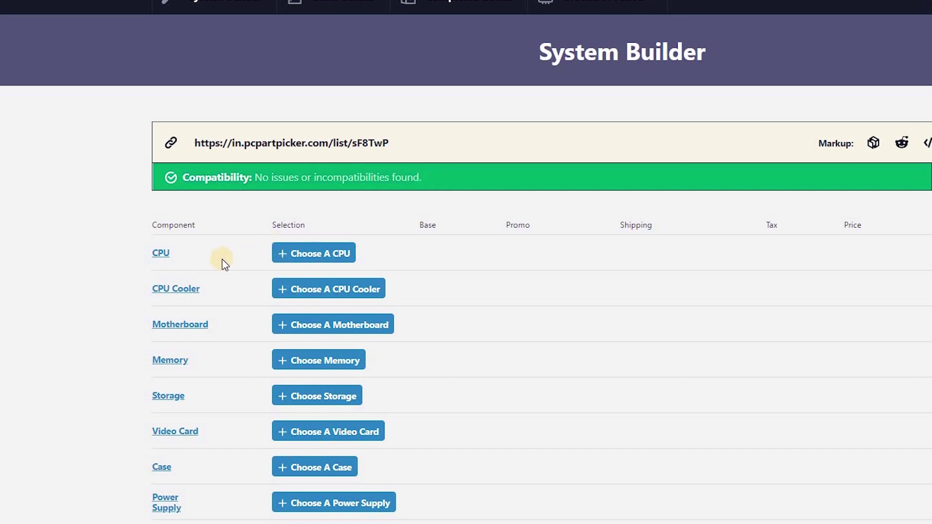
{"action": "scroll", "coordinate": [234, 381], "scroll_direction": "down", "scroll_amount": 7}
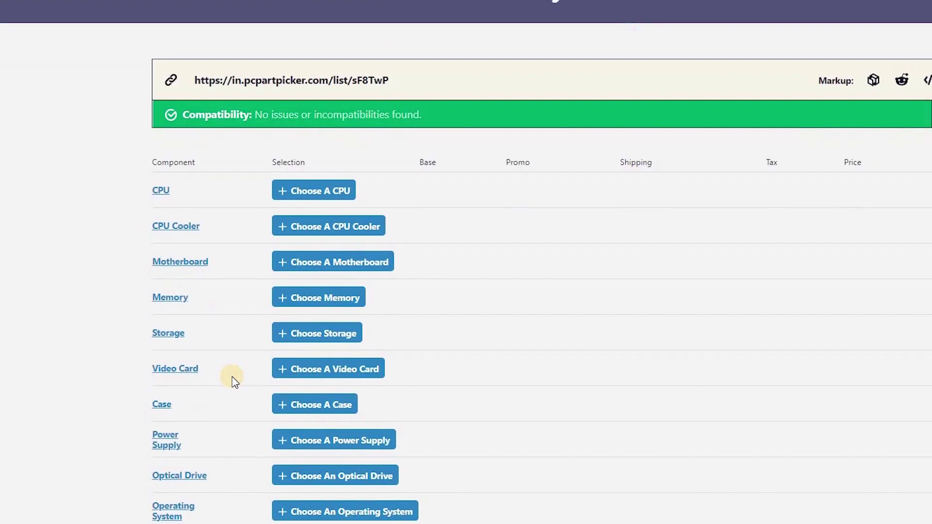
{"action": "scroll", "coordinate": [444, 210], "scroll_direction": "up", "scroll_amount": 7}
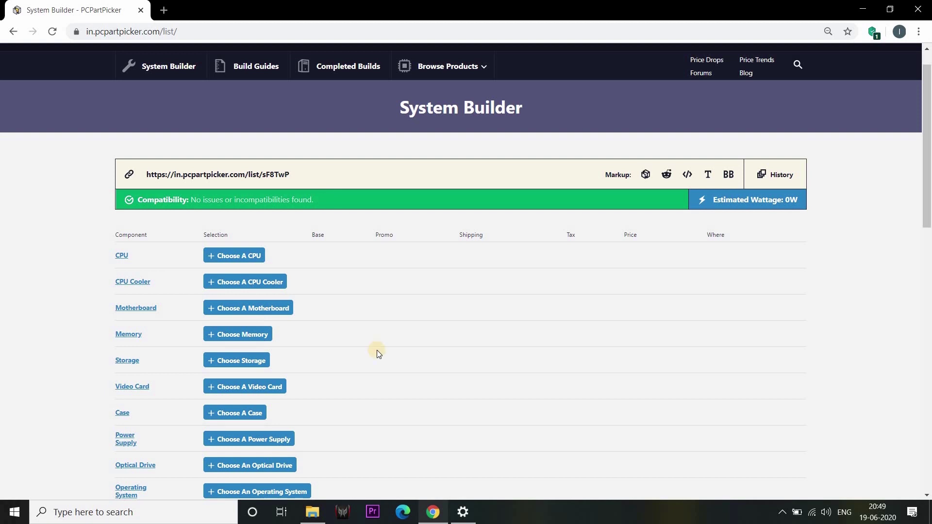
{"action": "scroll", "coordinate": [376, 350], "scroll_direction": "down", "scroll_amount": 2}
{"action": "scroll", "coordinate": [376, 351], "scroll_direction": "up", "scroll_amount": 1}
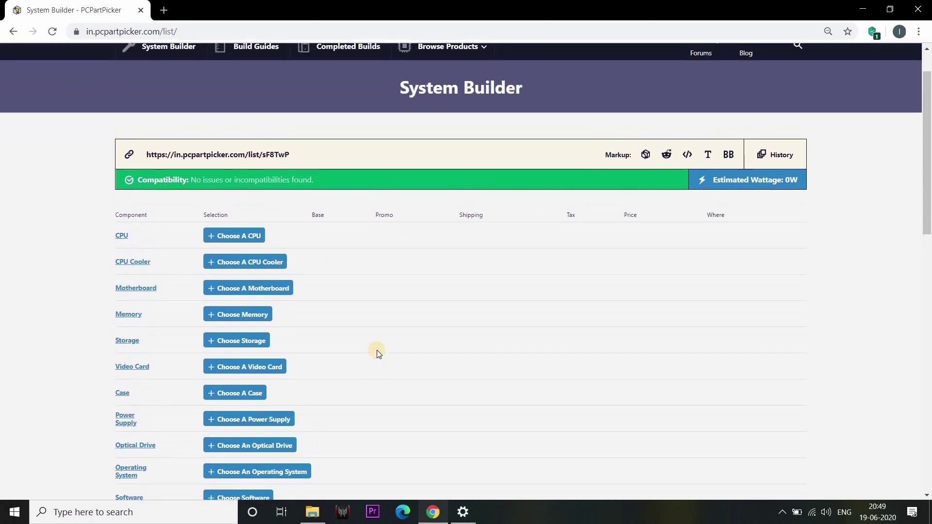
{"action": "scroll", "coordinate": [376, 350], "scroll_direction": "down", "scroll_amount": 2}
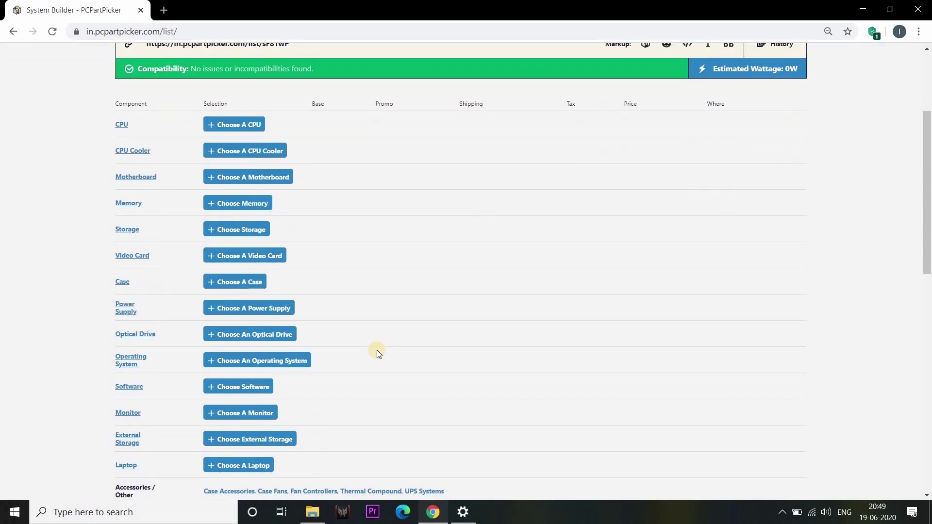
{"action": "scroll", "coordinate": [376, 351], "scroll_direction": "up", "scroll_amount": 1}
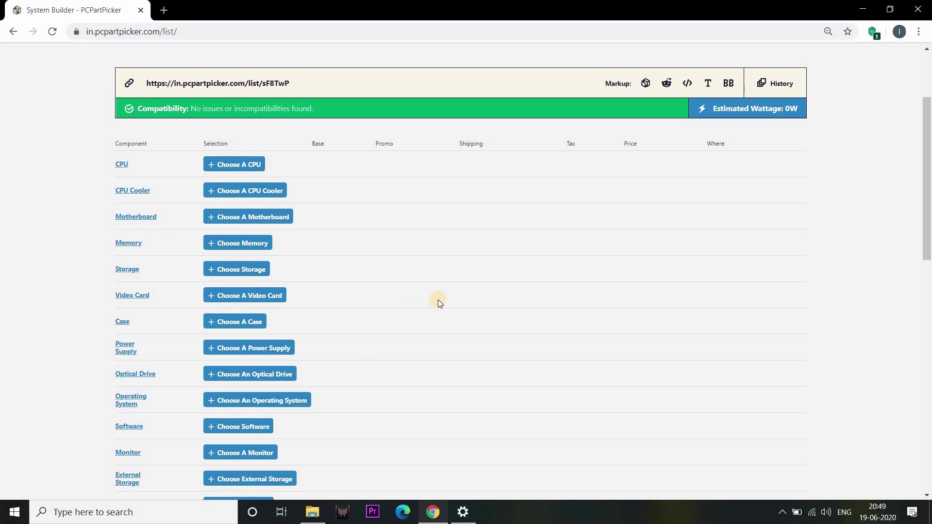
{"action": "scroll", "coordinate": [437, 300], "scroll_direction": "down", "scroll_amount": 1}
{"action": "scroll", "coordinate": [438, 299], "scroll_direction": "up", "scroll_amount": 2}
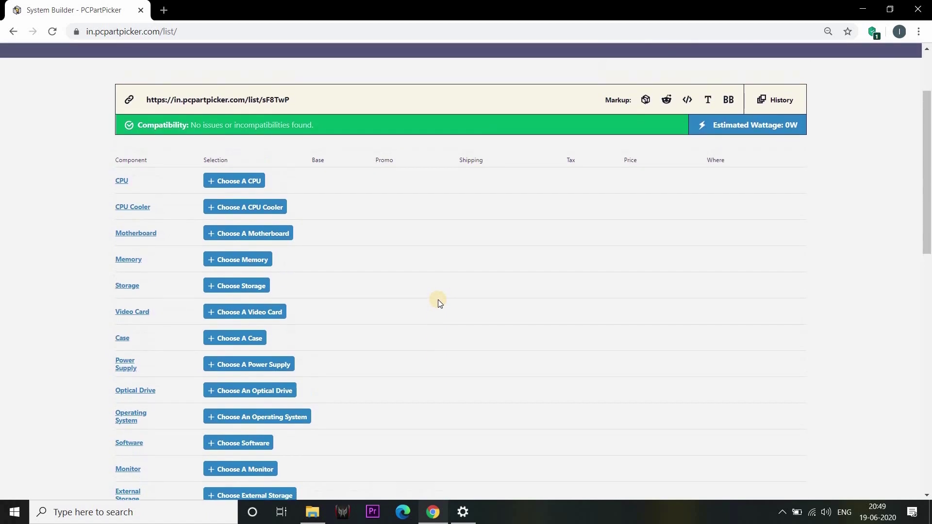
{"action": "scroll", "coordinate": [437, 299], "scroll_direction": "up", "scroll_amount": 2}
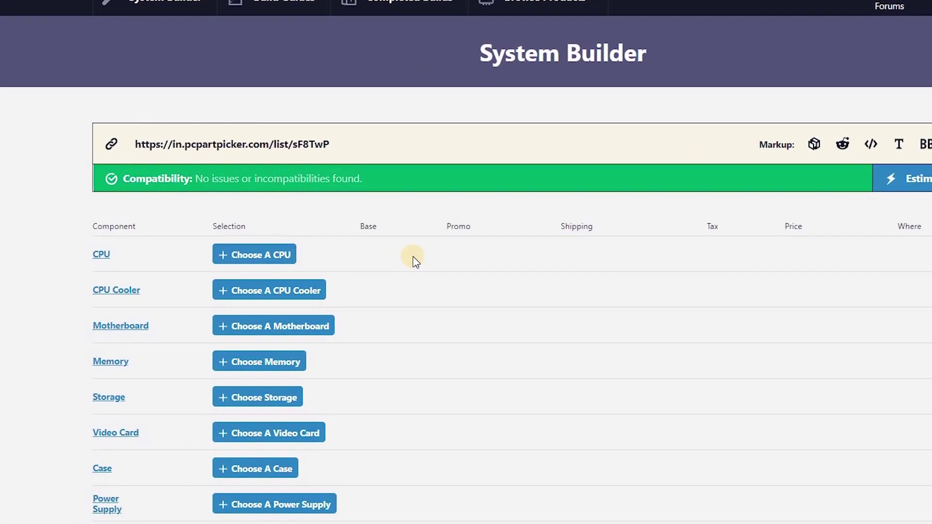
Step: Open the product list for choosing a CPU and look through the available processors
{"action": "left_click", "coordinate": [250, 261]}
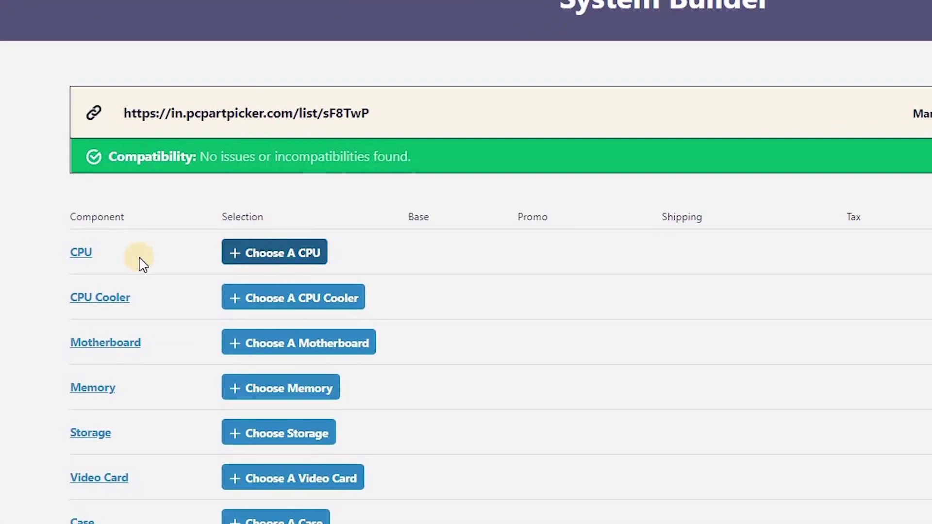
{"action": "left_click", "coordinate": [315, 264]}
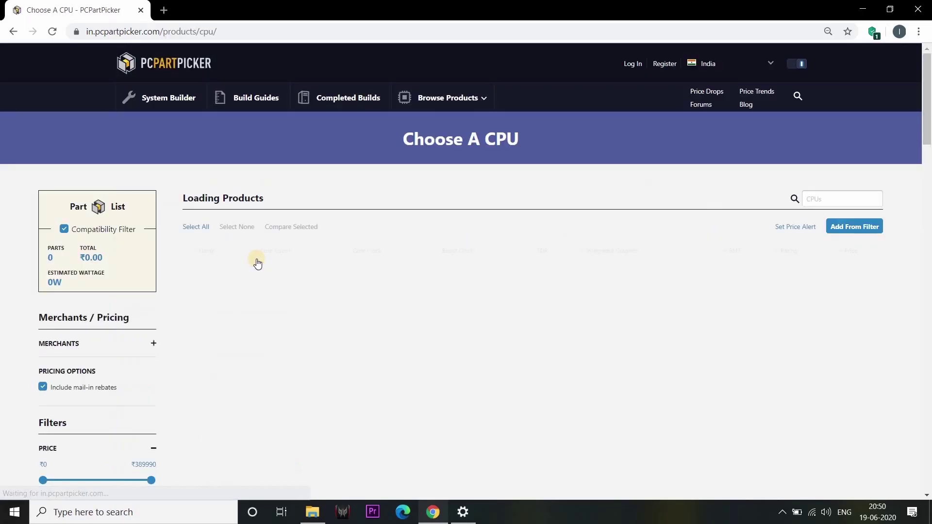
{"action": "scroll", "coordinate": [522, 355], "scroll_direction": "down", "scroll_amount": 3}
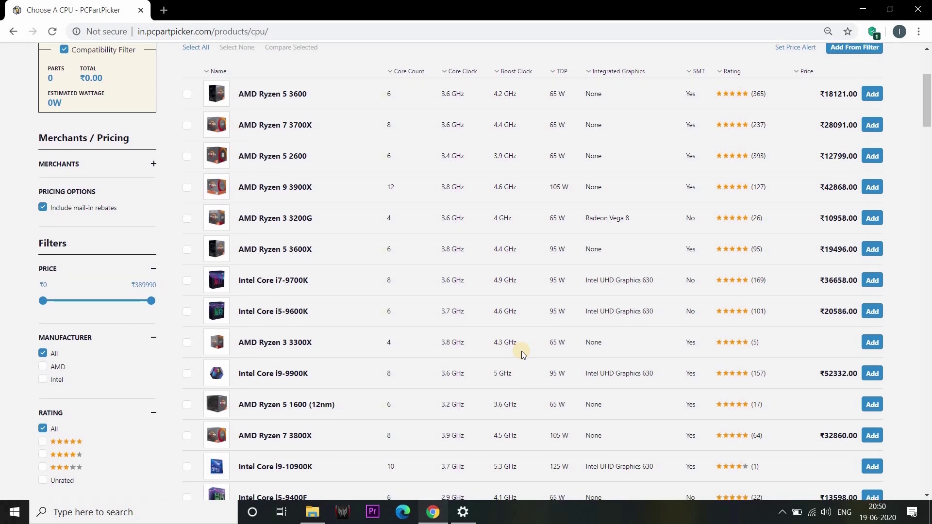
{"action": "scroll", "coordinate": [522, 351], "scroll_direction": "down", "scroll_amount": 2}
{"action": "scroll", "coordinate": [522, 351], "scroll_direction": "up", "scroll_amount": 6}
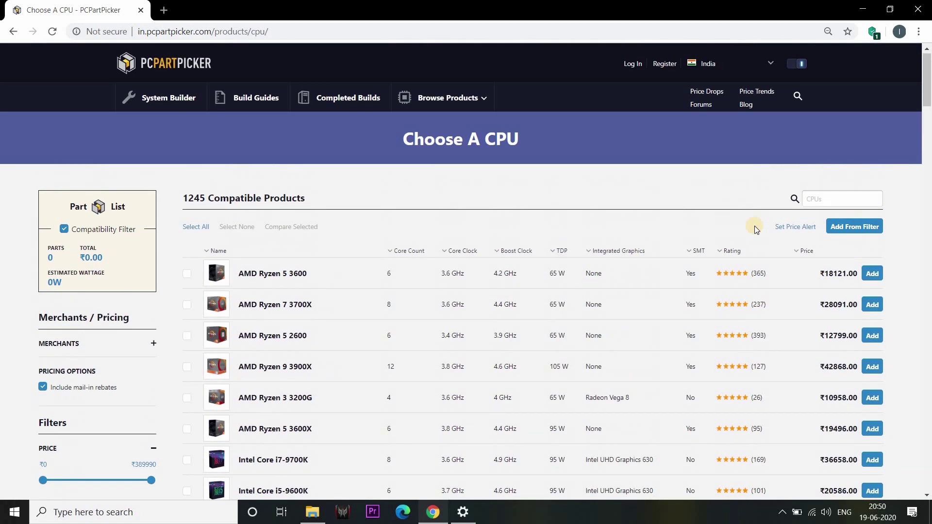
Step: Search the CPU list for "intel i3", look over the matches and clear the search
{"action": "left_click", "coordinate": [836, 200]}
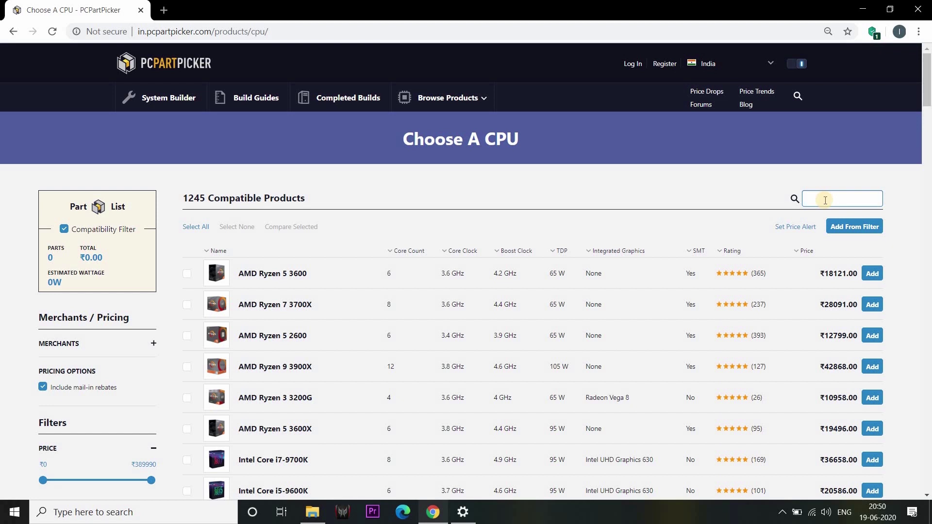
{"action": "type", "text": "intel i3"}
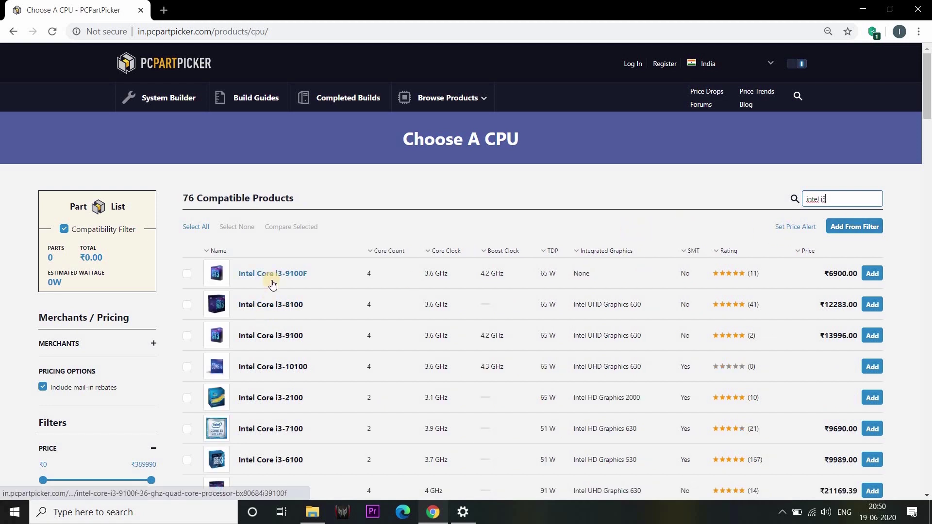
{"action": "scroll", "coordinate": [271, 280], "scroll_direction": "down", "scroll_amount": 1}
{"action": "scroll", "coordinate": [271, 279], "scroll_direction": "up", "scroll_amount": 1}
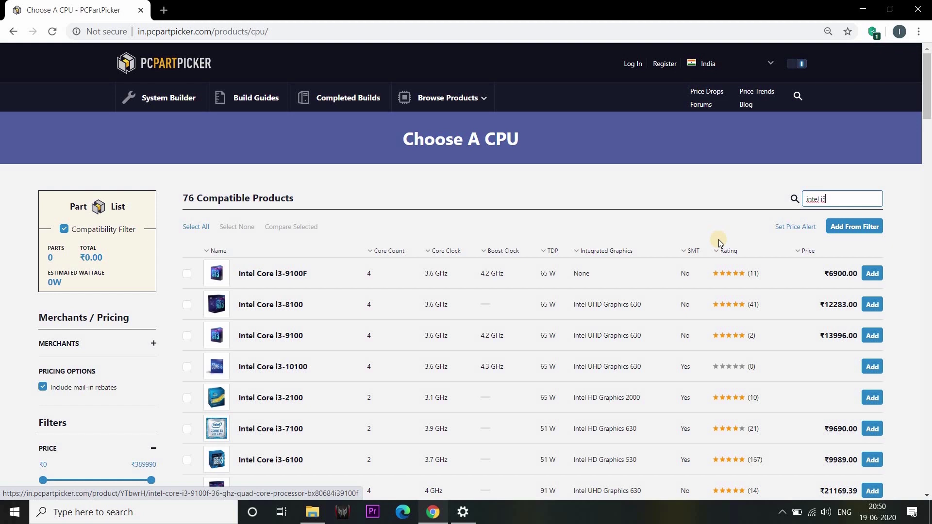
{"action": "key", "text": "ctrl+a"}
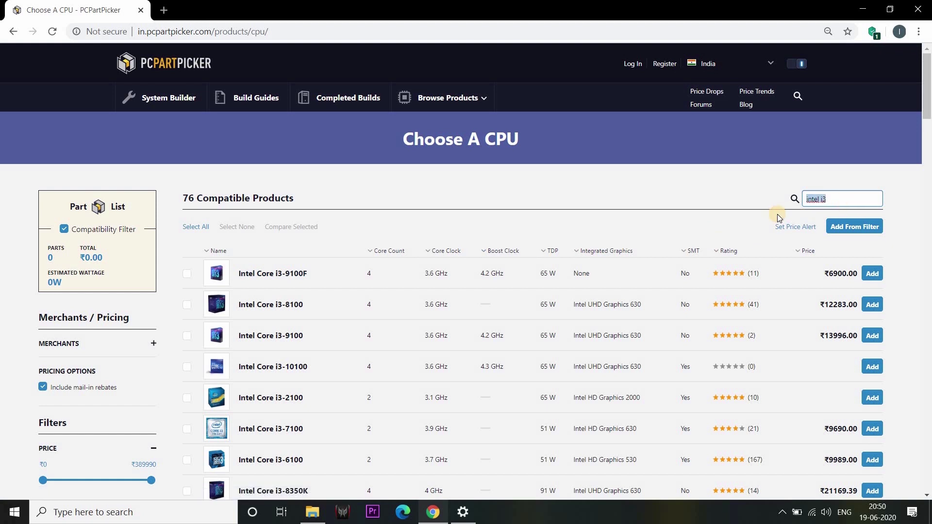
{"action": "key", "text": "BackSpace"}
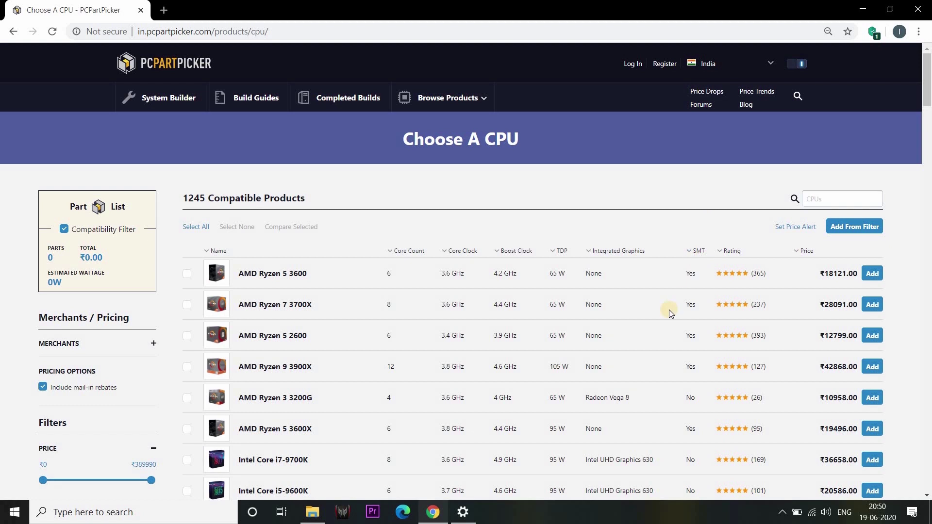
Step: Limit the CPU list to a maximum price of ₹15907 and look over the matching processors
{"action": "scroll", "coordinate": [670, 309], "scroll_direction": "down", "scroll_amount": 2}
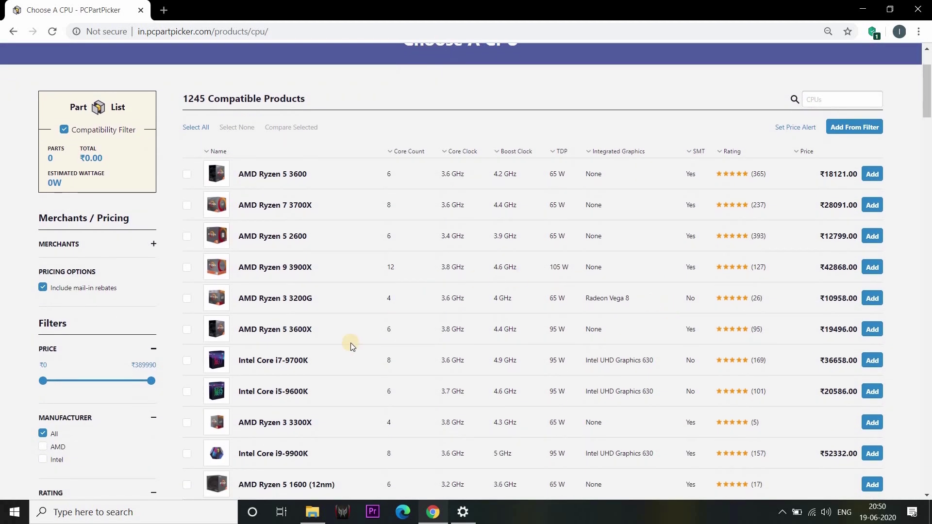
{"action": "scroll", "coordinate": [351, 343], "scroll_direction": "down", "scroll_amount": 1}
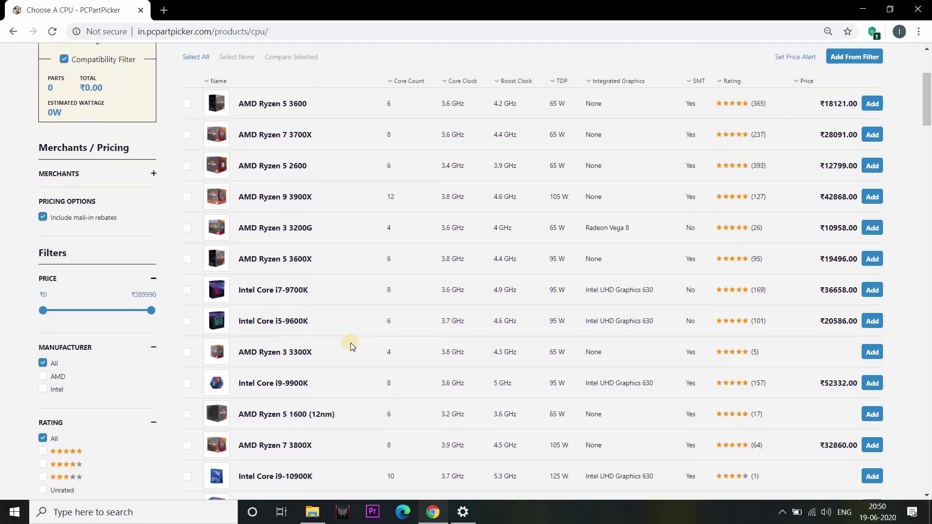
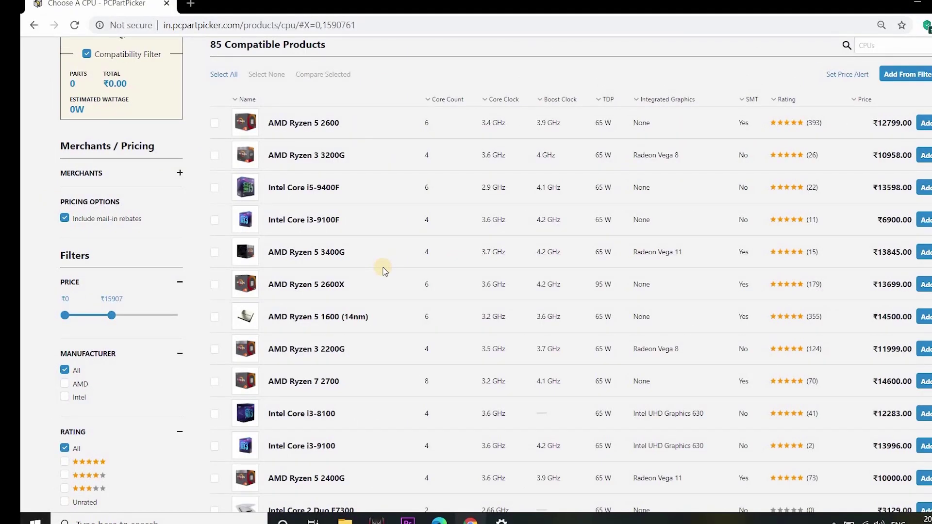
{"action": "scroll", "coordinate": [384, 270], "scroll_direction": "down", "scroll_amount": 1}
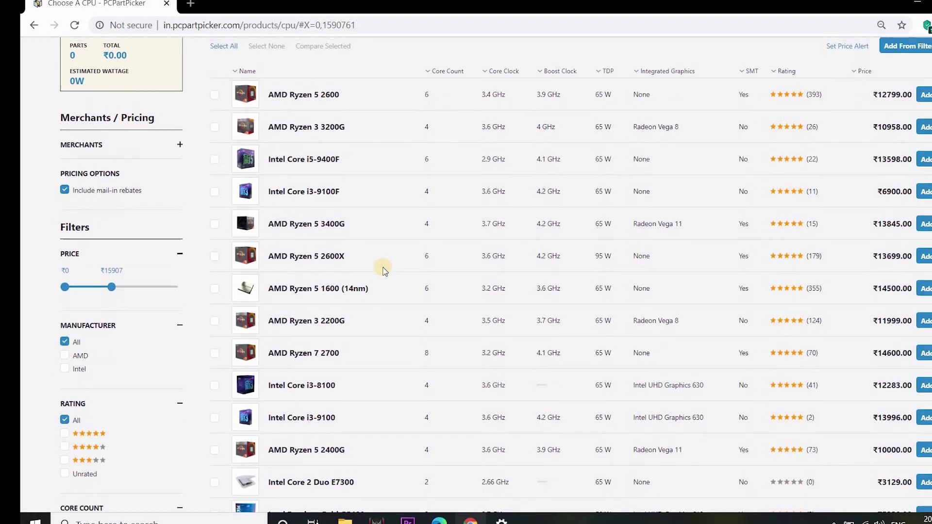
{"action": "scroll", "coordinate": [383, 270], "scroll_direction": "up", "scroll_amount": 1}
{"action": "scroll", "coordinate": [383, 270], "scroll_direction": "up", "scroll_amount": 1}
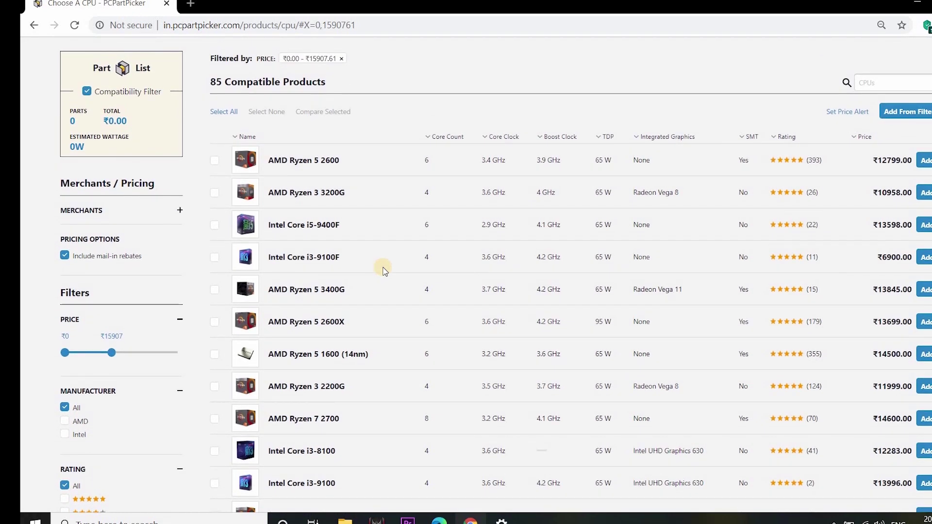
{"action": "scroll", "coordinate": [381, 267], "scroll_direction": "up", "scroll_amount": 3}
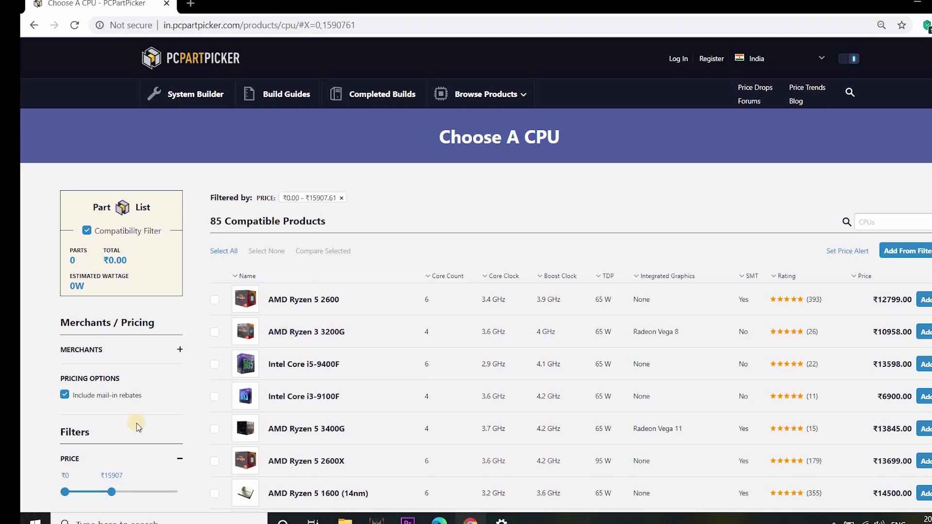
Step: Lower the upper limit of the CPU list's core clock filter to 4.2 GHz
{"action": "scroll", "coordinate": [136, 423], "scroll_direction": "down", "scroll_amount": 4}
{"action": "scroll", "coordinate": [136, 423], "scroll_direction": "down", "scroll_amount": 3}
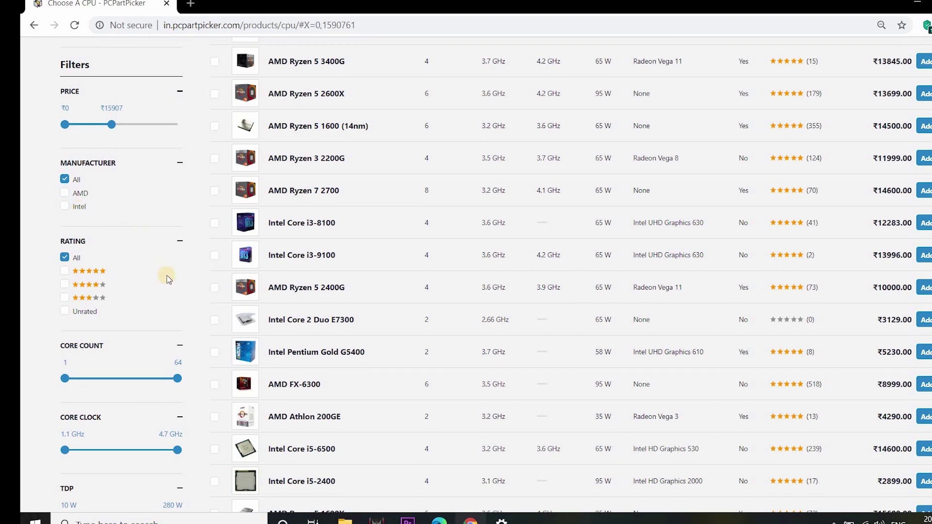
{"action": "scroll", "coordinate": [168, 280], "scroll_direction": "down", "scroll_amount": 3}
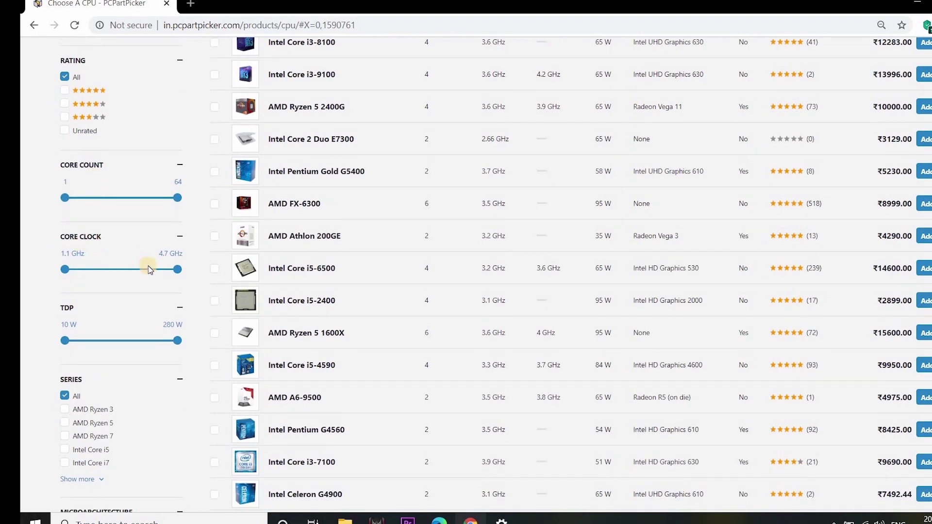
{"action": "mouse_move", "coordinate": [170, 268]}
{"action": "left_mouse_down"}
{"action": "mouse_move", "coordinate": [138, 270]}
{"action": "mouse_move", "coordinate": [162, 270]}
{"action": "left_mouse_up"}
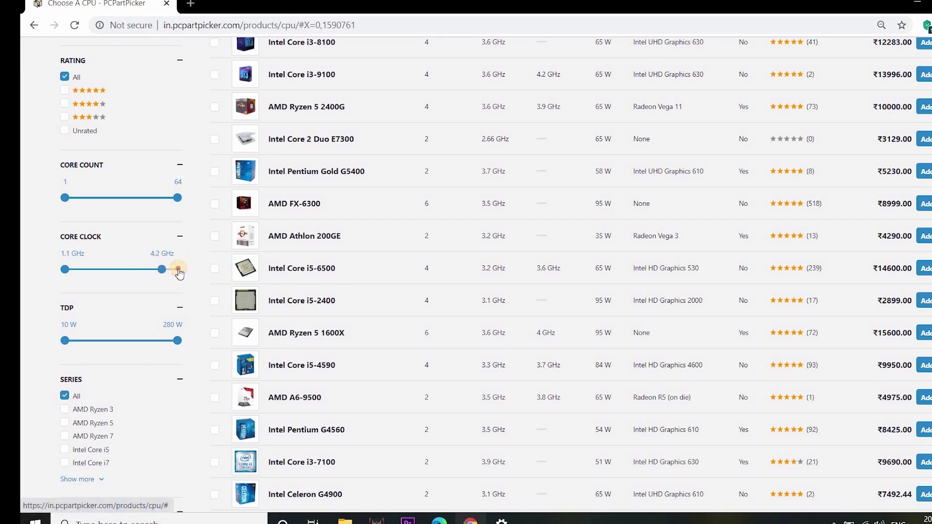
Step: Restore the upper limit of the CPU list's core clock filter to 4.7 GHz
{"action": "left_click", "coordinate": [178, 269]}
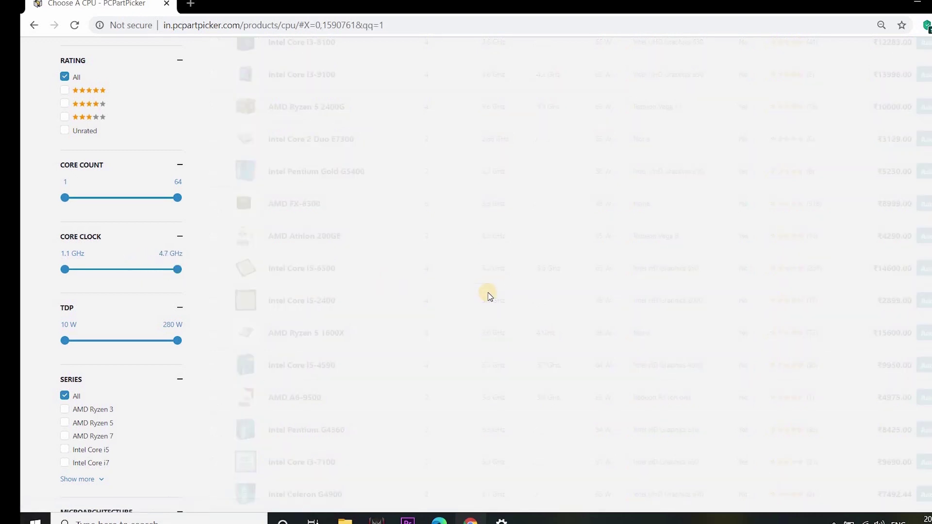
{"action": "scroll", "coordinate": [486, 296], "scroll_direction": "down", "scroll_amount": 3}
{"action": "scroll", "coordinate": [491, 289], "scroll_direction": "up", "scroll_amount": 10}
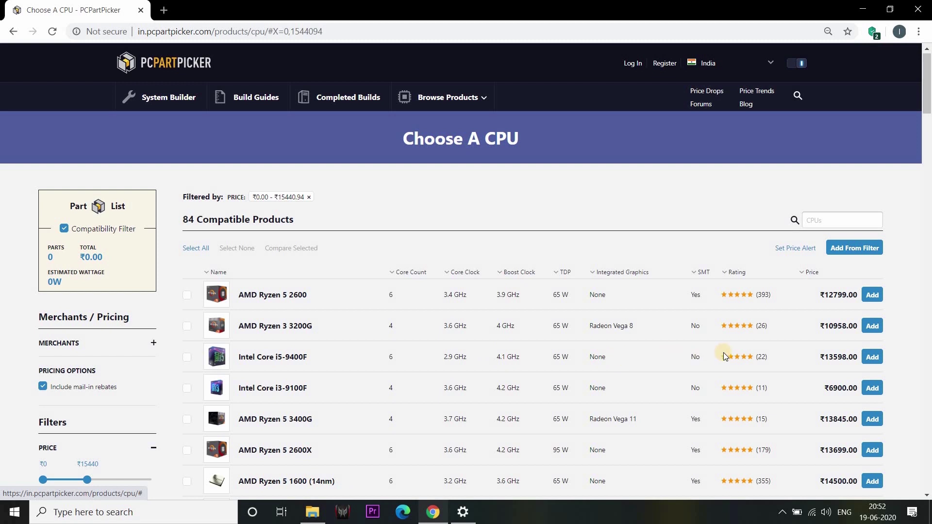
Step: Add the Intel Core i5-9400F to the build, check its Amazon listing and return to the part list
{"action": "left_click", "coordinate": [874, 363]}
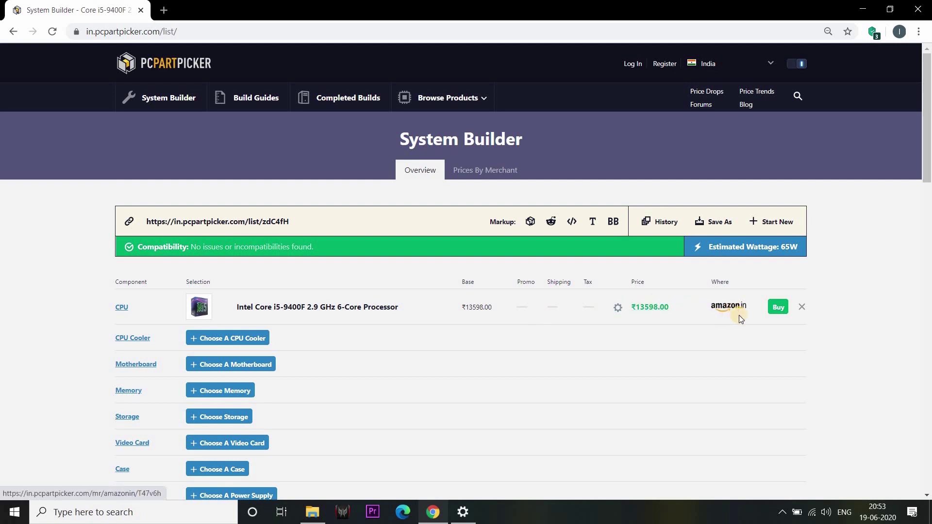
{"action": "left_click", "coordinate": [724, 312]}
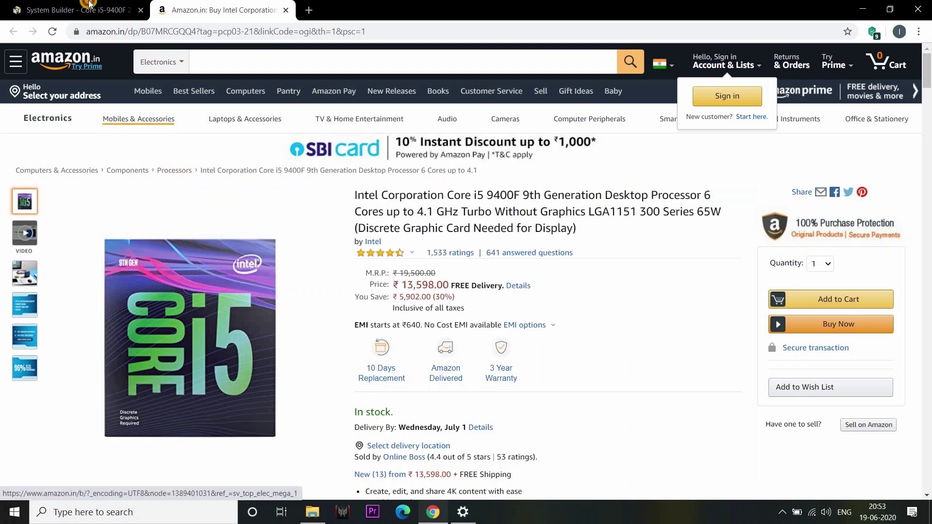
{"action": "key", "text": "ctrl+Tab"}
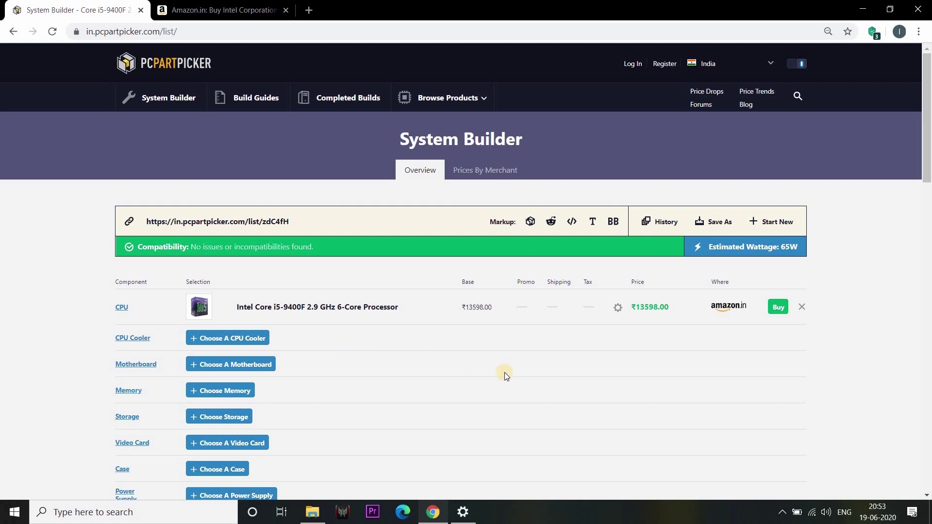
Step: Open the product list for choosing a CPU cooler and look through the compatible coolers
{"action": "scroll", "coordinate": [546, 379], "scroll_direction": "down", "scroll_amount": 1}
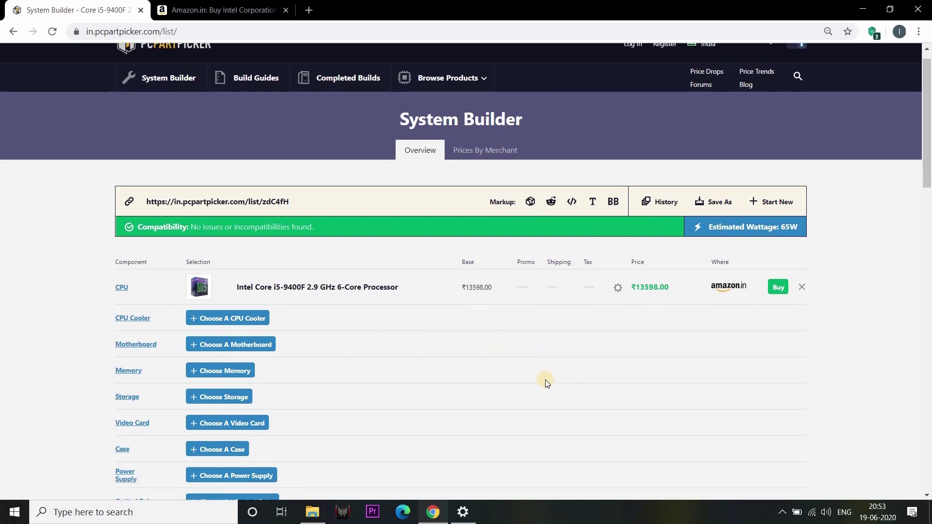
{"action": "scroll", "coordinate": [545, 380], "scroll_direction": "down", "scroll_amount": 1}
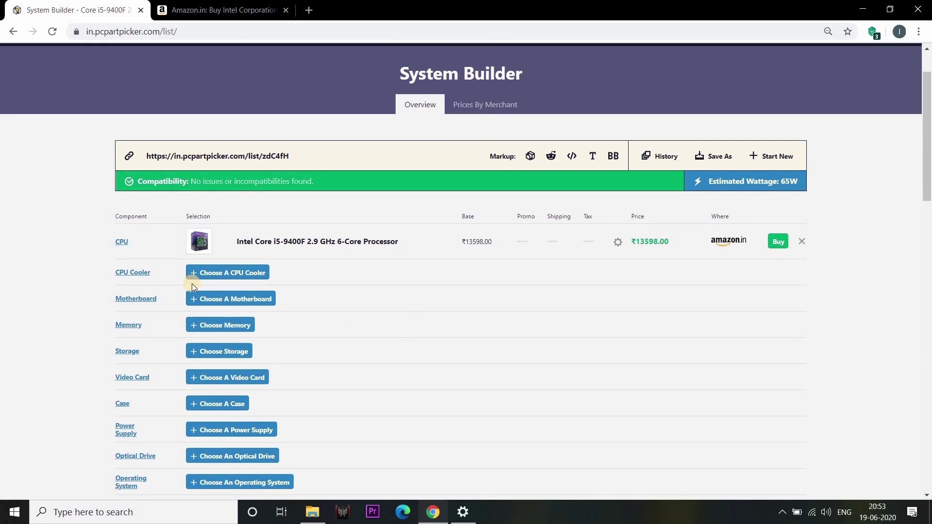
{"action": "left_click", "coordinate": [242, 275]}
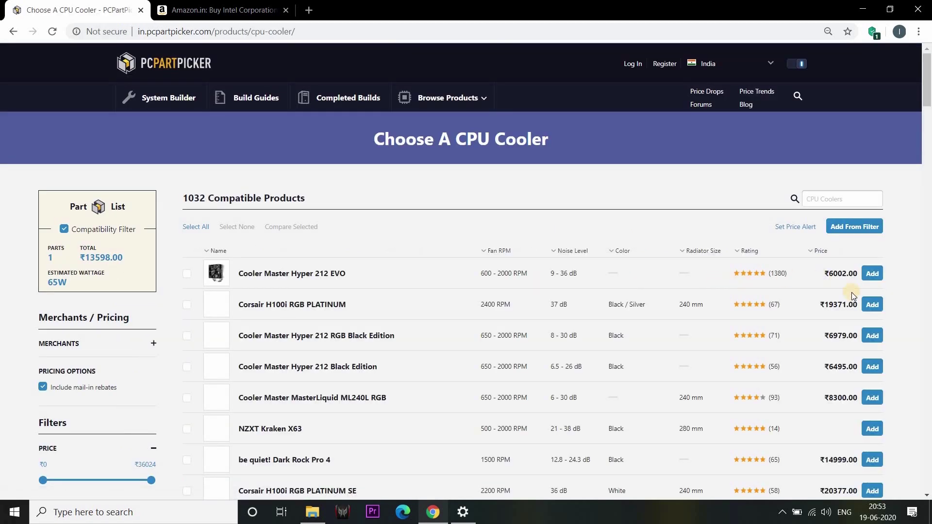
{"action": "scroll", "coordinate": [307, 257], "scroll_direction": "down", "scroll_amount": 1}
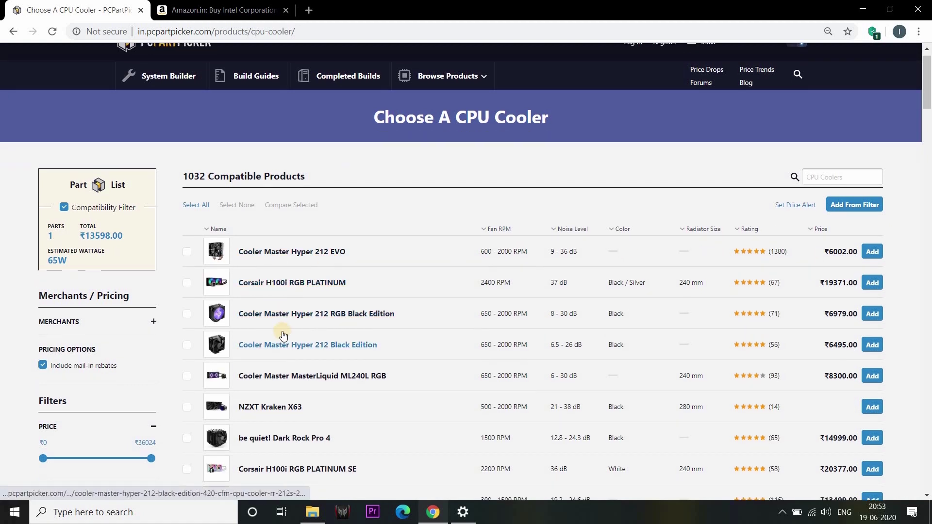
{"action": "scroll", "coordinate": [283, 335], "scroll_direction": "down", "scroll_amount": 1}
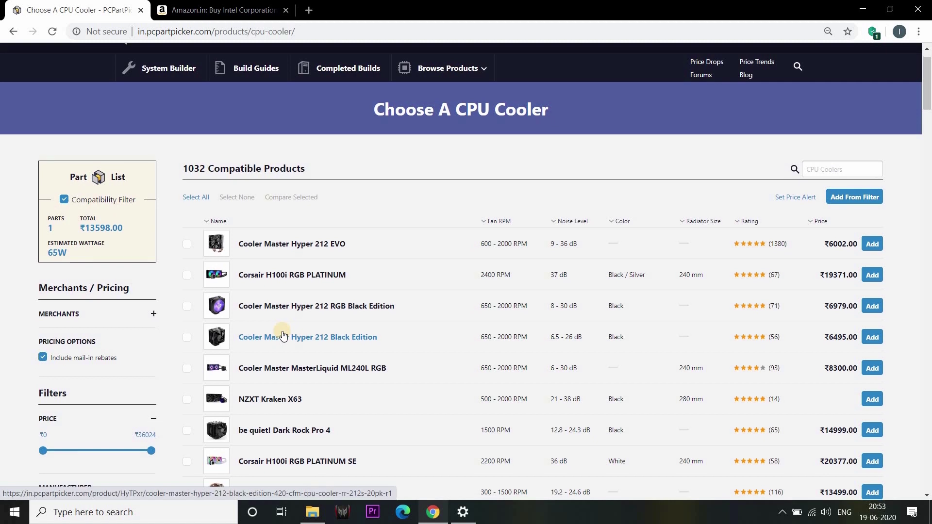
{"action": "scroll", "coordinate": [283, 335], "scroll_direction": "down", "scroll_amount": 1}
{"action": "scroll", "coordinate": [279, 330], "scroll_direction": "up", "scroll_amount": 2}
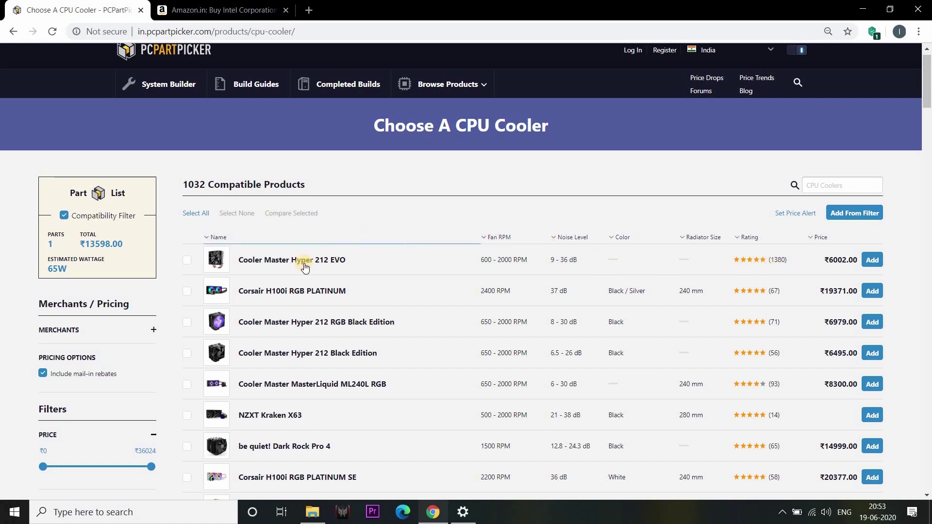
{"action": "scroll", "coordinate": [304, 295], "scroll_direction": "down", "scroll_amount": 1}
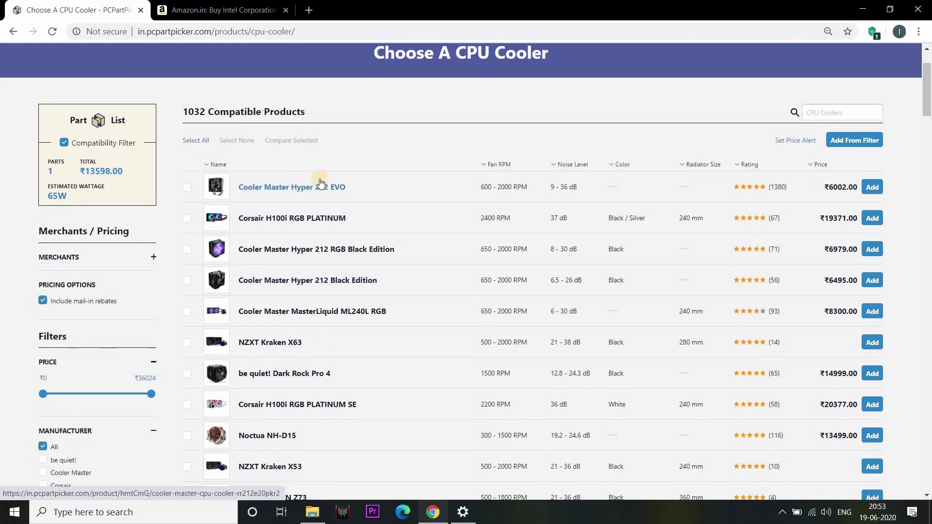
Step: Open the Cooler Master Hyper 212 EVO's product page and examine its prices, specifications, noise level, price history and reviews
{"action": "left_click", "coordinate": [292, 188]}
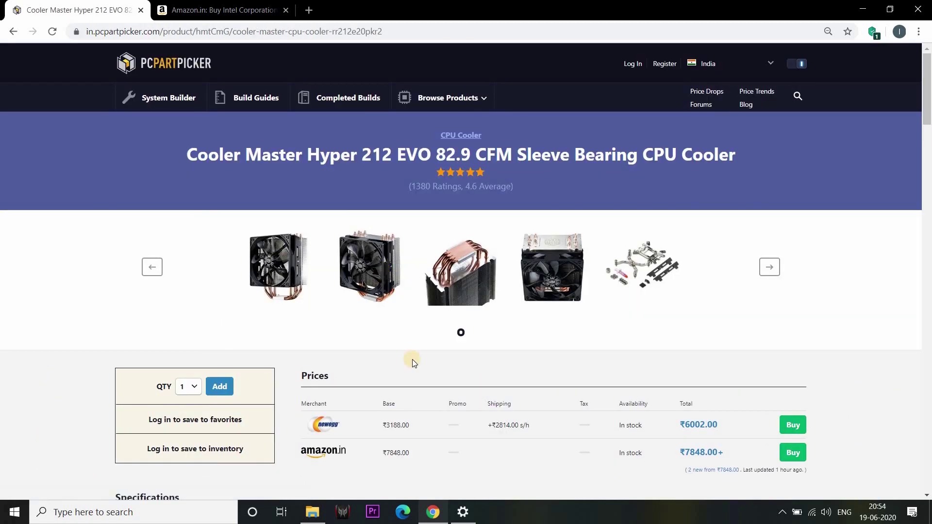
{"action": "scroll", "coordinate": [413, 359], "scroll_direction": "down", "scroll_amount": 6}
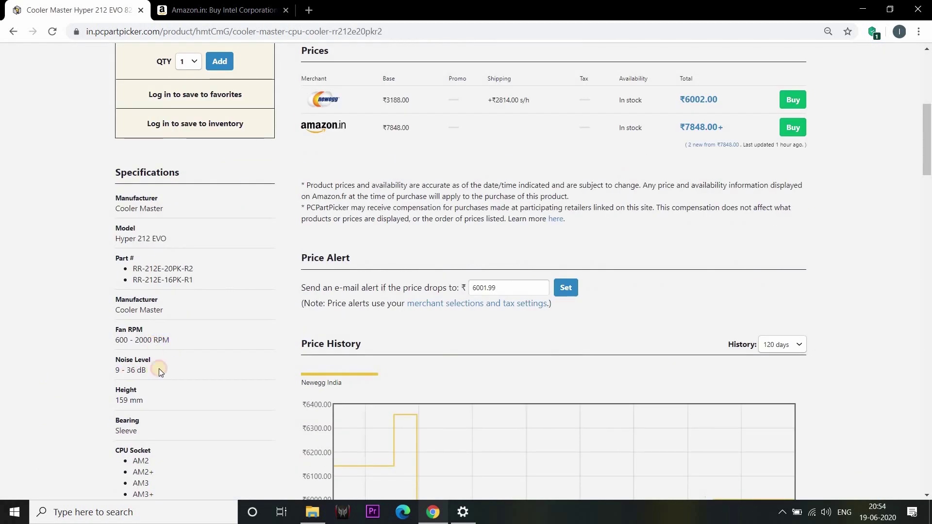
{"action": "left_click_drag", "start_coordinate": [161, 371], "coordinate": [131, 371]}
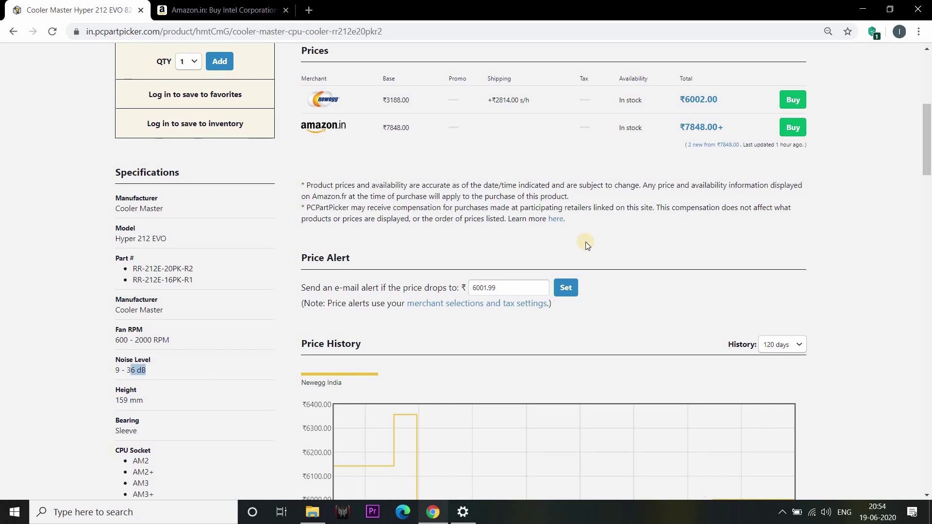
{"action": "scroll", "coordinate": [585, 244], "scroll_direction": "down", "scroll_amount": 8}
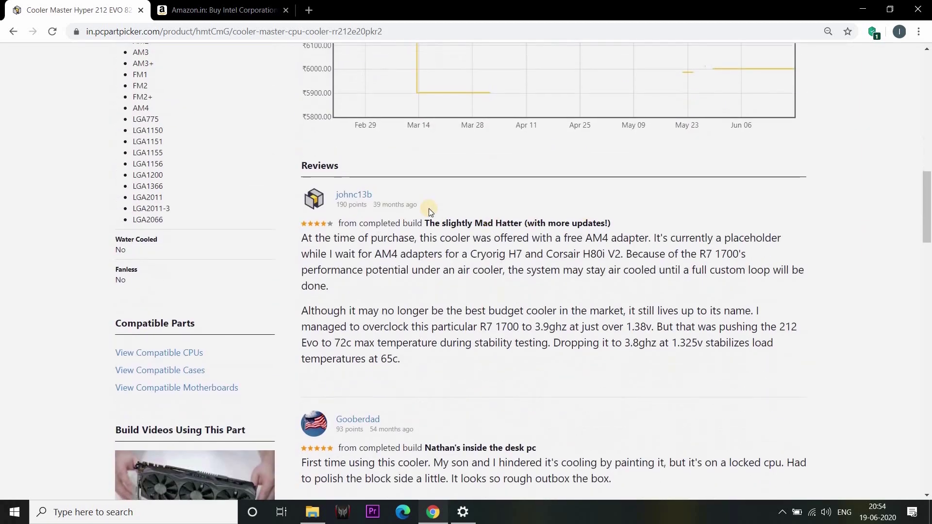
{"action": "scroll", "coordinate": [430, 209], "scroll_direction": "down", "scroll_amount": 2}
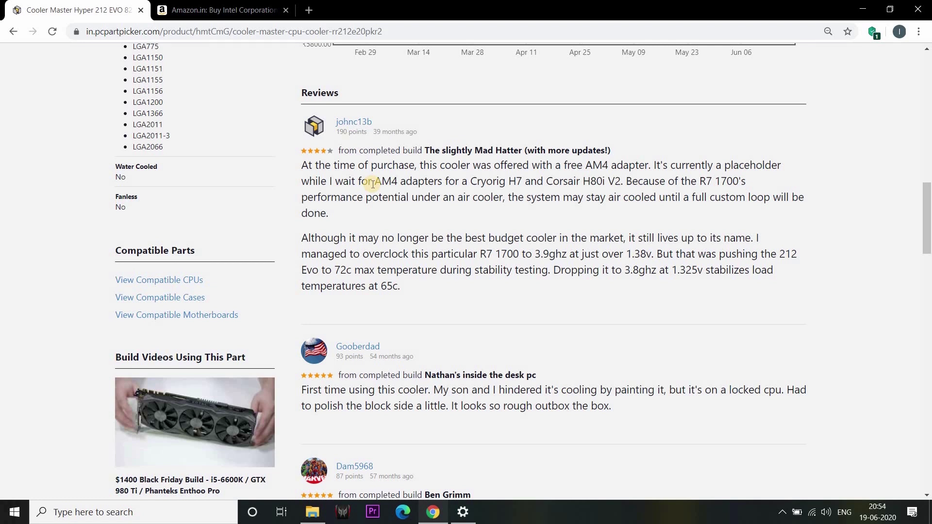
{"action": "scroll", "coordinate": [373, 185], "scroll_direction": "down", "scroll_amount": 3}
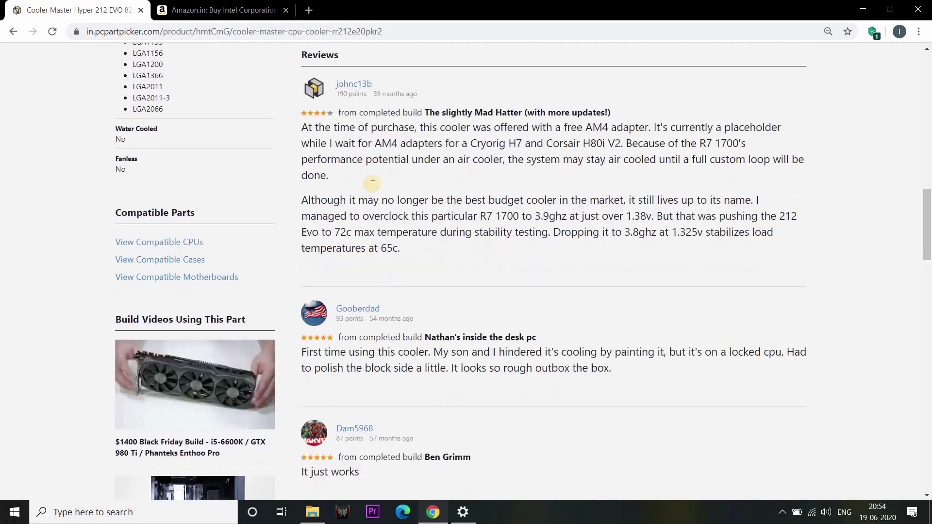
{"action": "scroll", "coordinate": [373, 184], "scroll_direction": "up", "scroll_amount": 7}
{"action": "scroll", "coordinate": [372, 185], "scroll_direction": "up", "scroll_amount": 9}
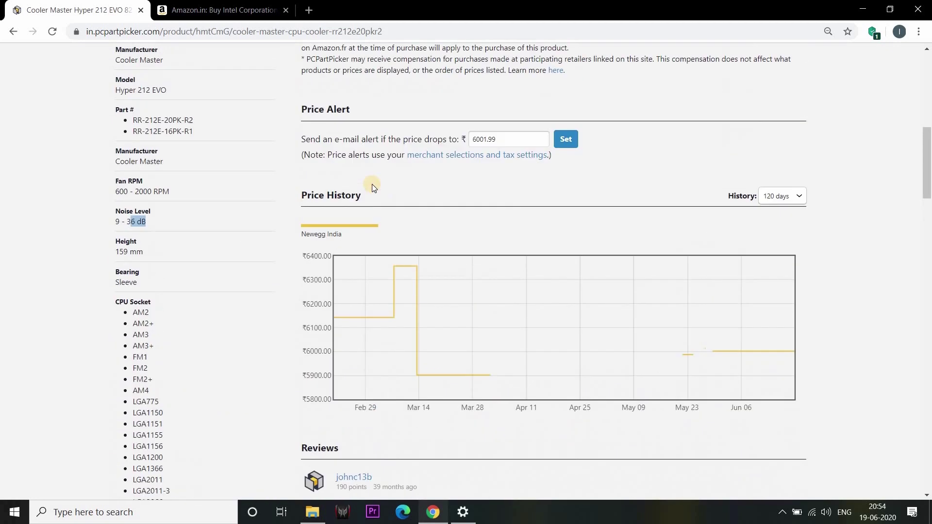
{"action": "scroll", "coordinate": [371, 185], "scroll_direction": "up", "scroll_amount": 4}
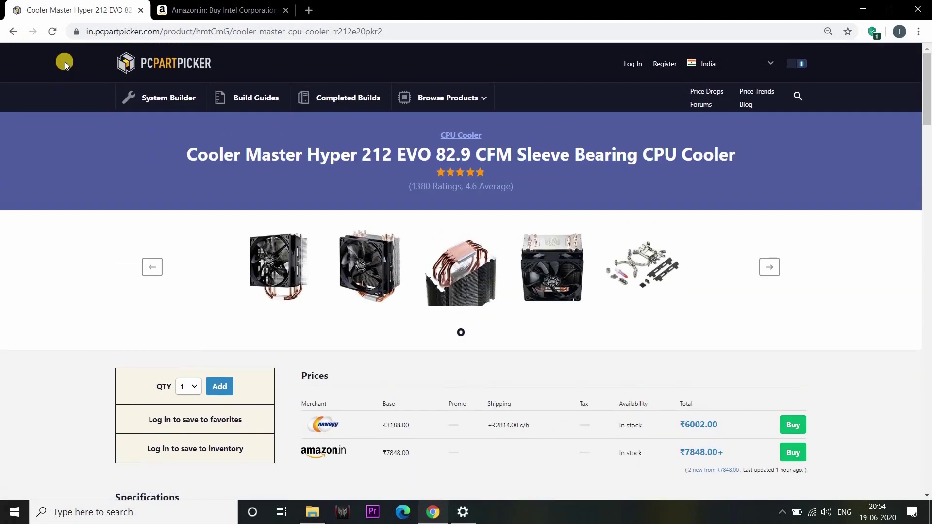
Step: Return to the CPU cooler list, add the Cooler Master Hyper 212 EVO to the build and check the build's compatibility status
{"action": "left_click", "coordinate": [140, 100]}
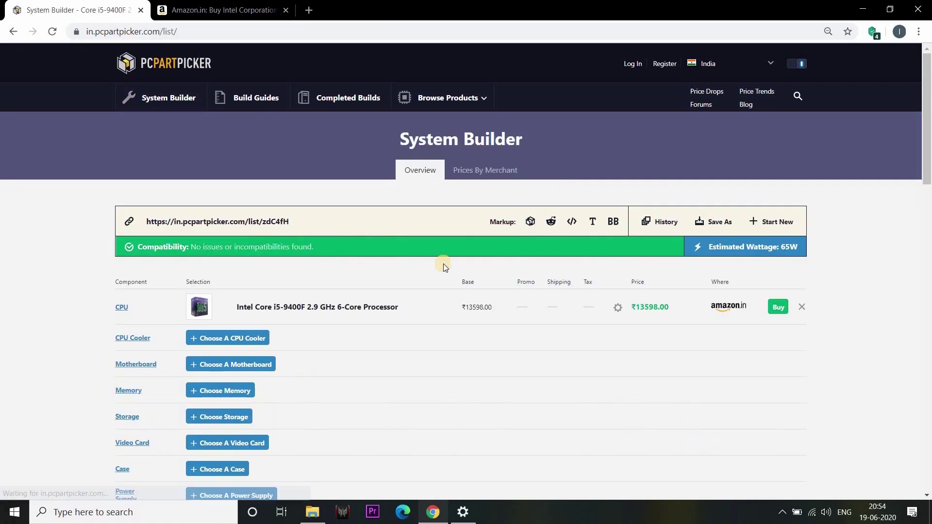
{"action": "left_click", "coordinate": [212, 340]}
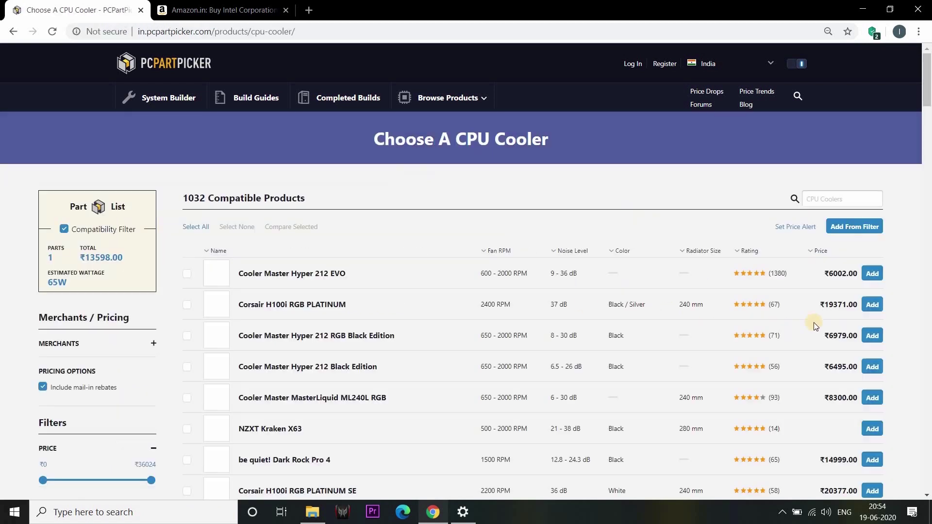
{"action": "scroll", "coordinate": [884, 281], "scroll_direction": "down", "scroll_amount": 1}
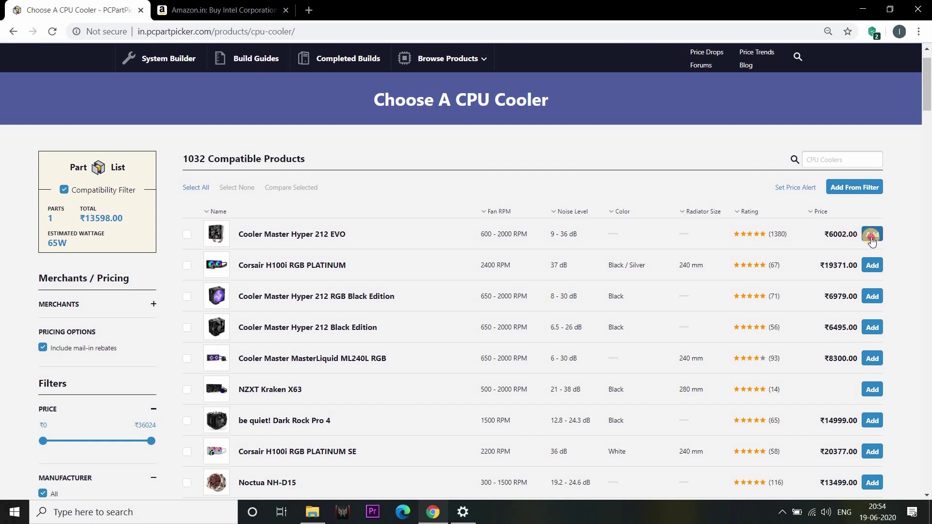
{"action": "left_click", "coordinate": [872, 236]}
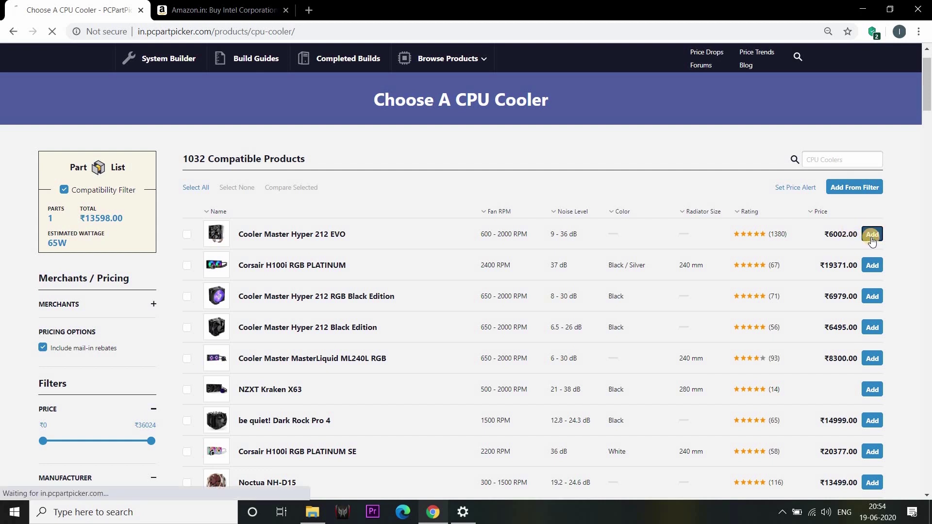
{"action": "scroll", "coordinate": [856, 333], "scroll_direction": "down", "scroll_amount": 2}
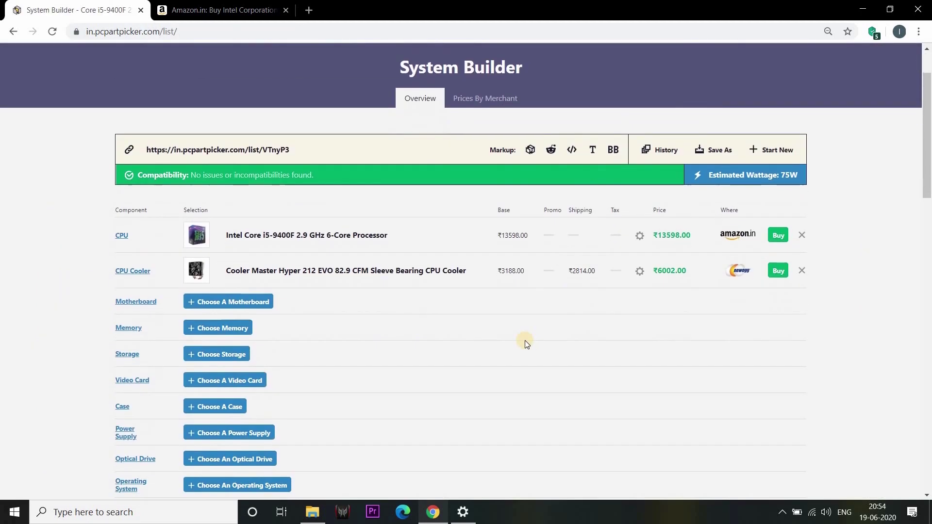
{"action": "left_click_drag", "start_coordinate": [248, 176], "coordinate": [325, 175]}
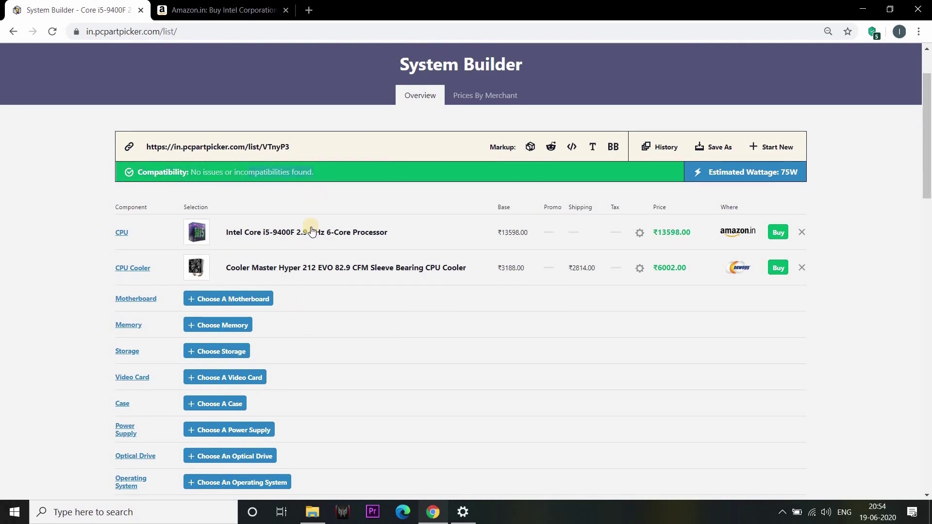
Step: Look through the compatible motherboards and add the MSI Z390-A PRO to the build
{"action": "left_click", "coordinate": [222, 301]}
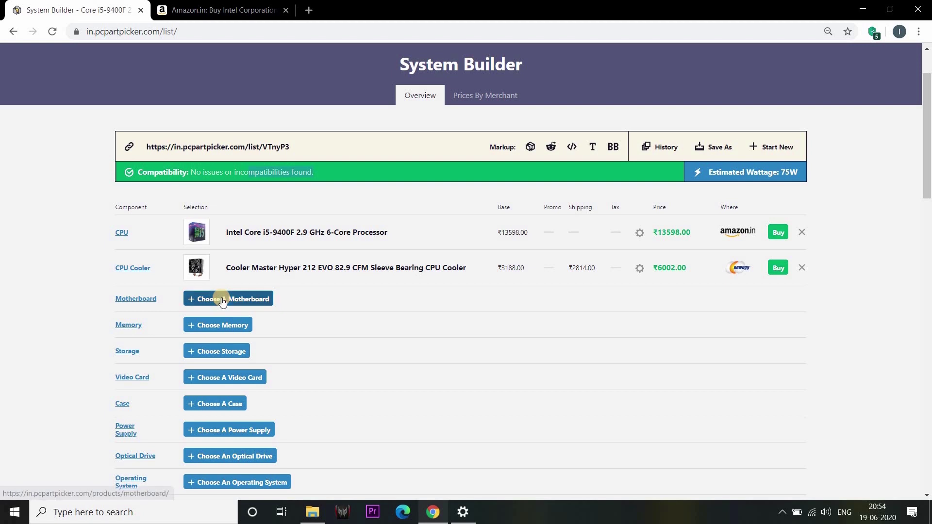
{"action": "left_click", "coordinate": [223, 301]}
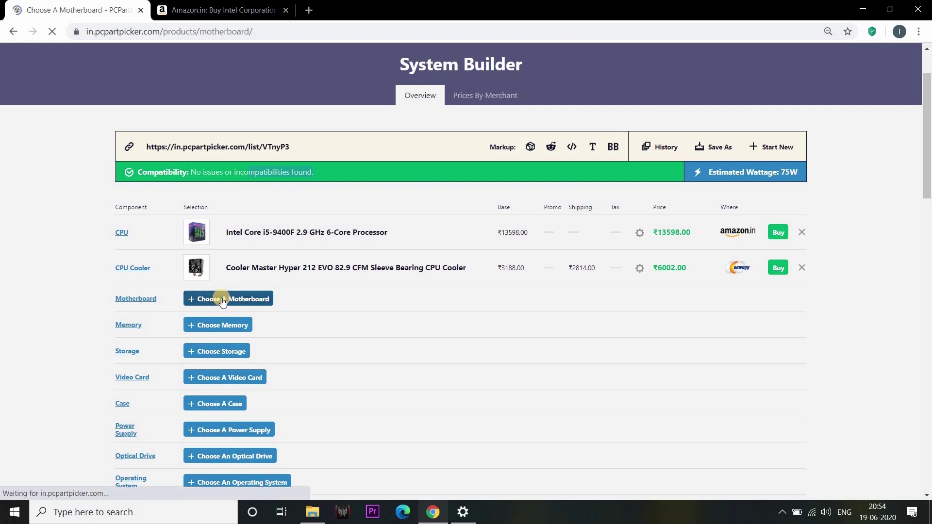
{"action": "scroll", "coordinate": [451, 325], "scroll_direction": "down", "scroll_amount": 1}
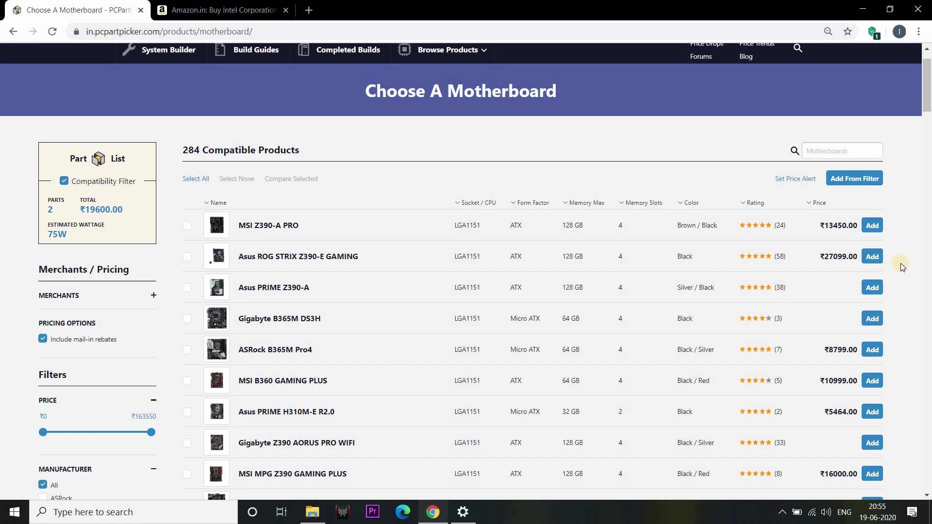
{"action": "scroll", "coordinate": [901, 263], "scroll_direction": "down", "scroll_amount": 2}
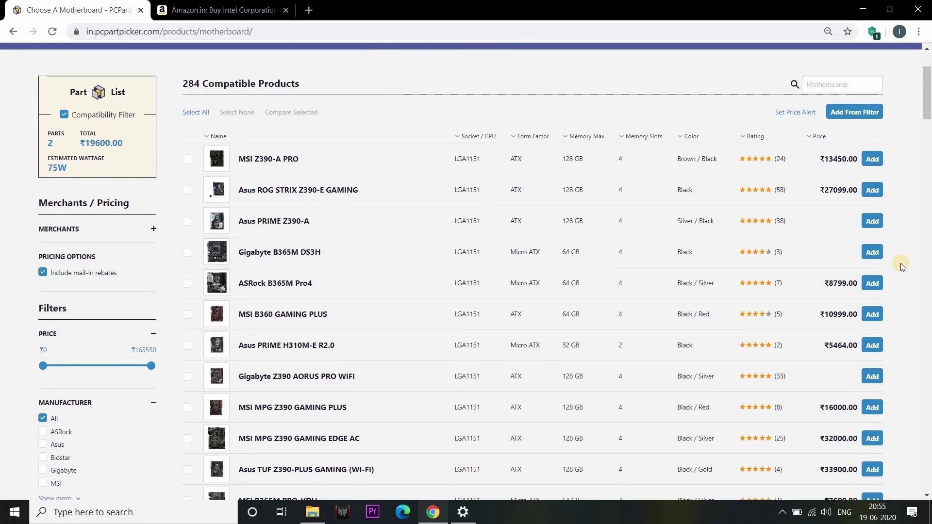
{"action": "scroll", "coordinate": [901, 263], "scroll_direction": "down", "scroll_amount": 1}
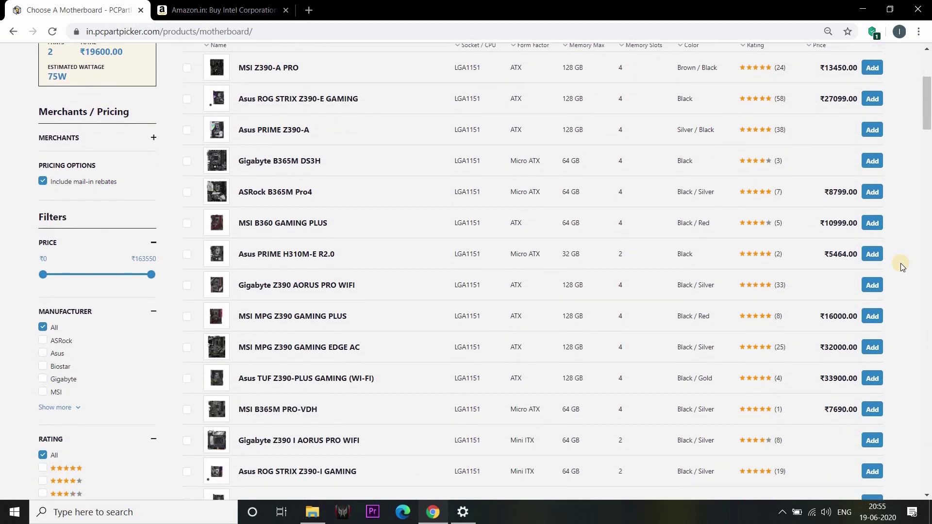
{"action": "scroll", "coordinate": [901, 263], "scroll_direction": "down", "scroll_amount": 1}
{"action": "scroll", "coordinate": [901, 263], "scroll_direction": "down", "scroll_amount": 1}
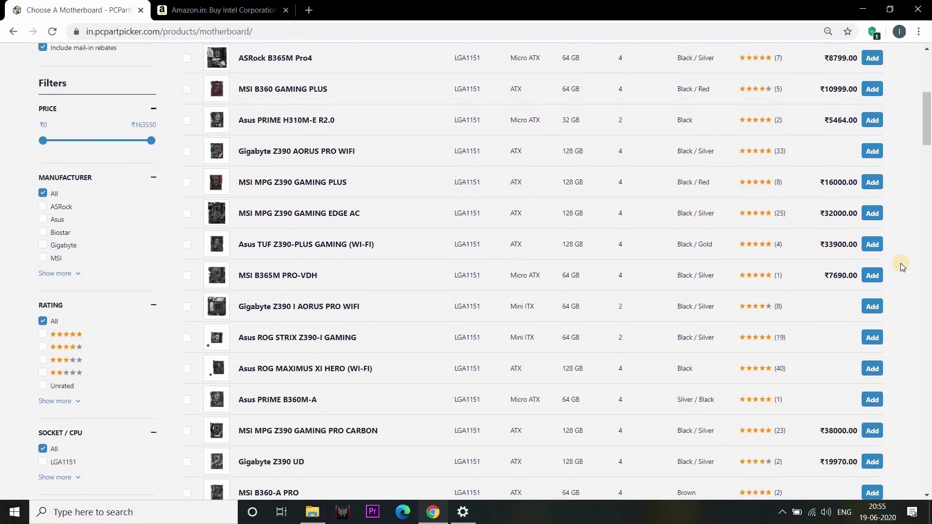
{"action": "scroll", "coordinate": [901, 263], "scroll_direction": "down", "scroll_amount": 1}
{"action": "scroll", "coordinate": [901, 263], "scroll_direction": "up", "scroll_amount": 2}
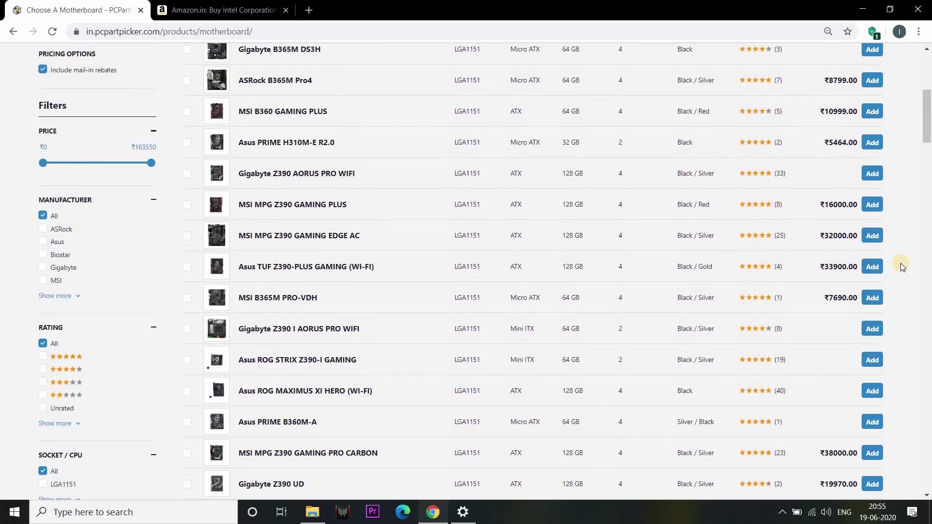
{"action": "scroll", "coordinate": [901, 263], "scroll_direction": "up", "scroll_amount": 3}
{"action": "scroll", "coordinate": [873, 247], "scroll_direction": "up", "scroll_amount": 1}
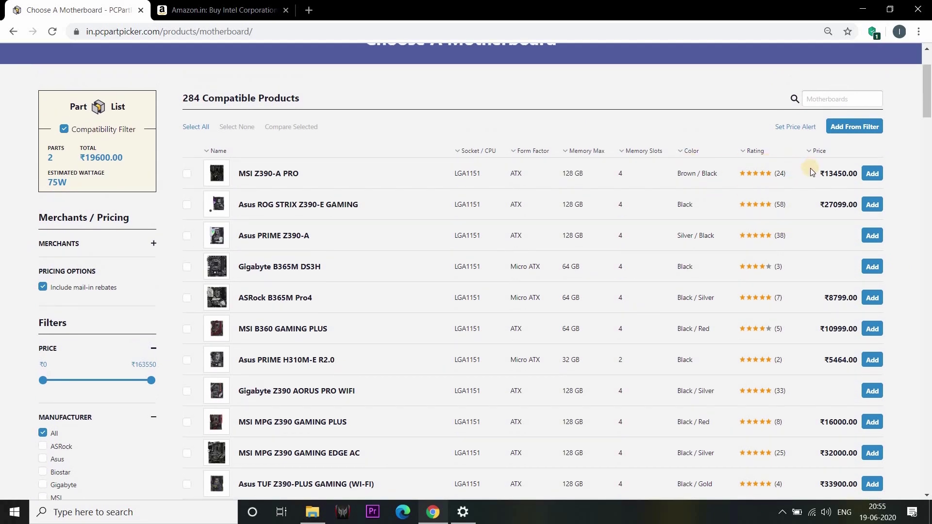
{"action": "left_click", "coordinate": [874, 175]}
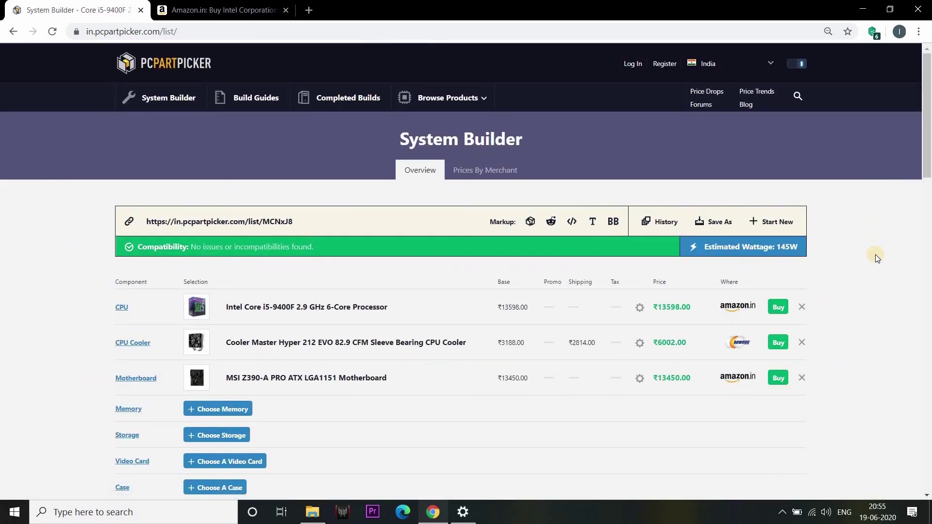
Step: Review the parts chosen so far and open the product list for choosing memory
{"action": "scroll", "coordinate": [875, 255], "scroll_direction": "down", "scroll_amount": 2}
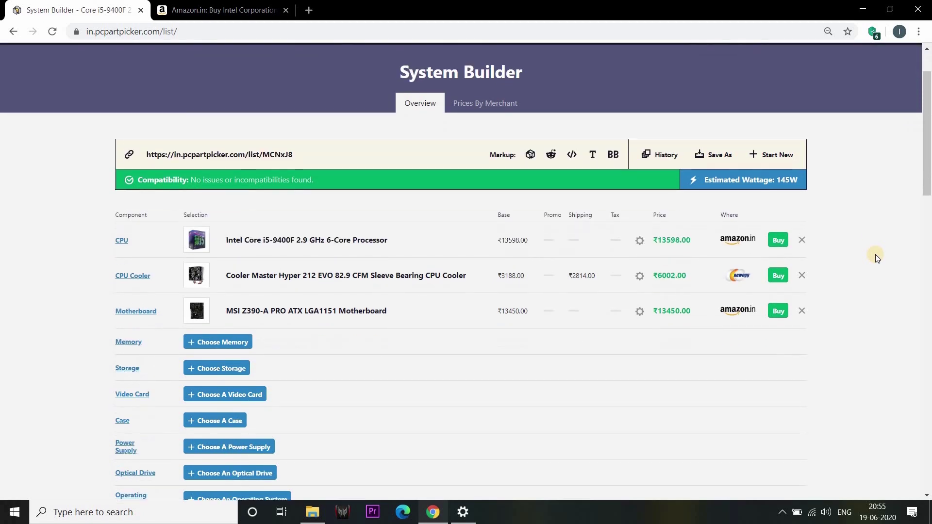
{"action": "scroll", "coordinate": [875, 254], "scroll_direction": "down", "scroll_amount": 1}
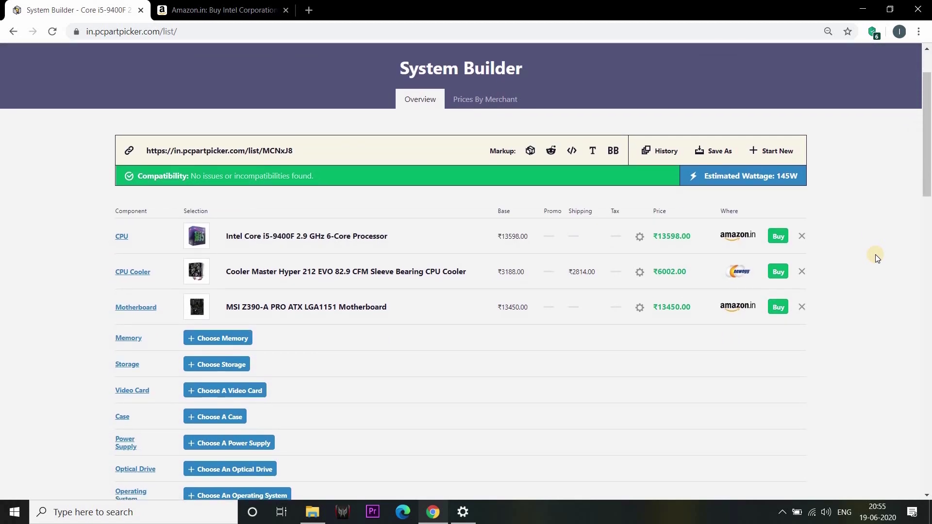
{"action": "scroll", "coordinate": [876, 254], "scroll_direction": "down", "scroll_amount": 1}
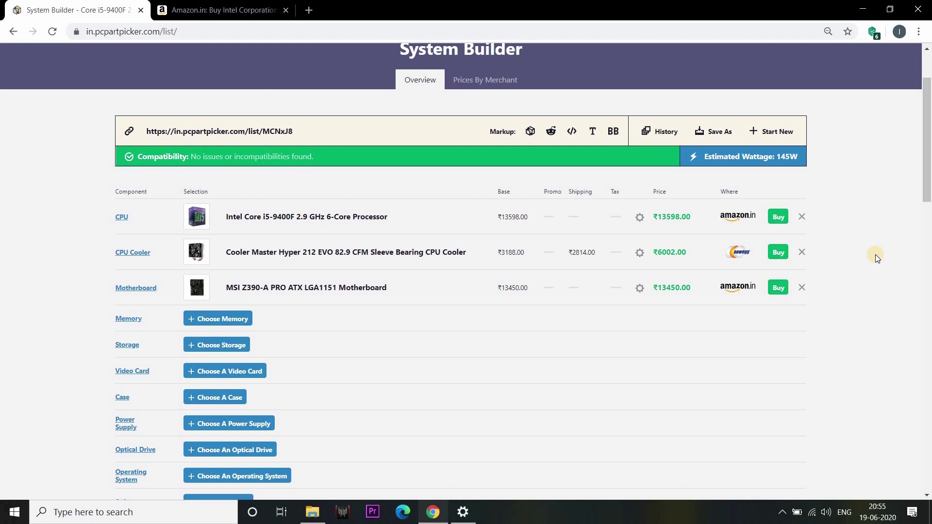
{"action": "scroll", "coordinate": [875, 254], "scroll_direction": "down", "scroll_amount": 1}
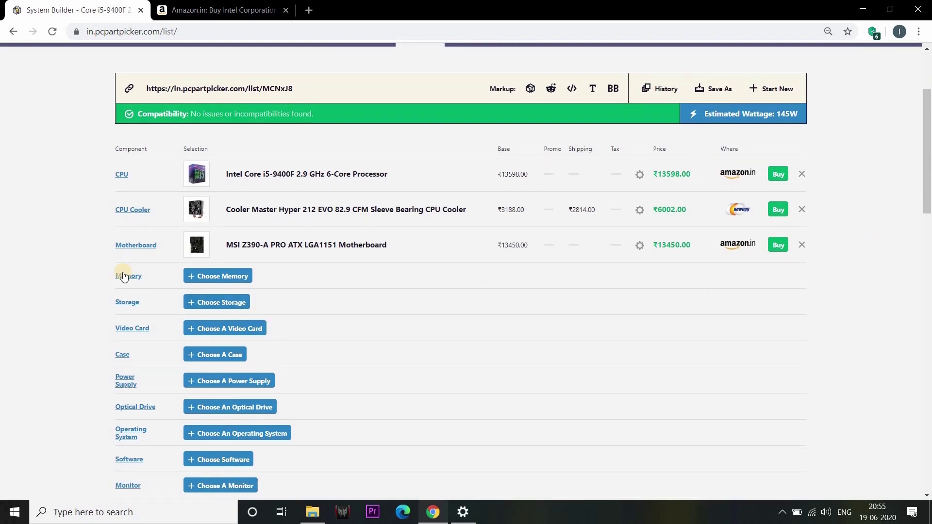
{"action": "left_click", "coordinate": [197, 278]}
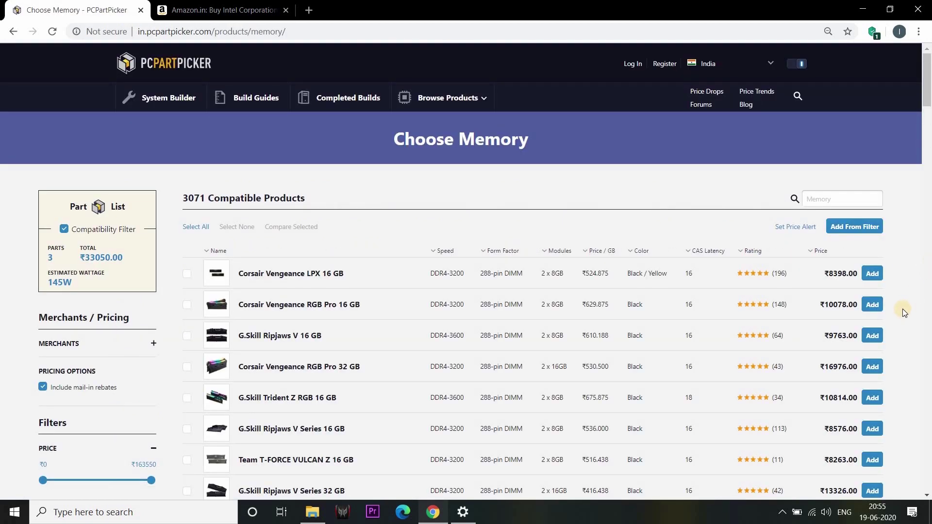
Step: Look through the compatible memory kits and add the G.Skill Aegis 16 GB (2 x 8 GB) DDR4-3000 to the build
{"action": "scroll", "coordinate": [902, 309], "scroll_direction": "down", "scroll_amount": 1}
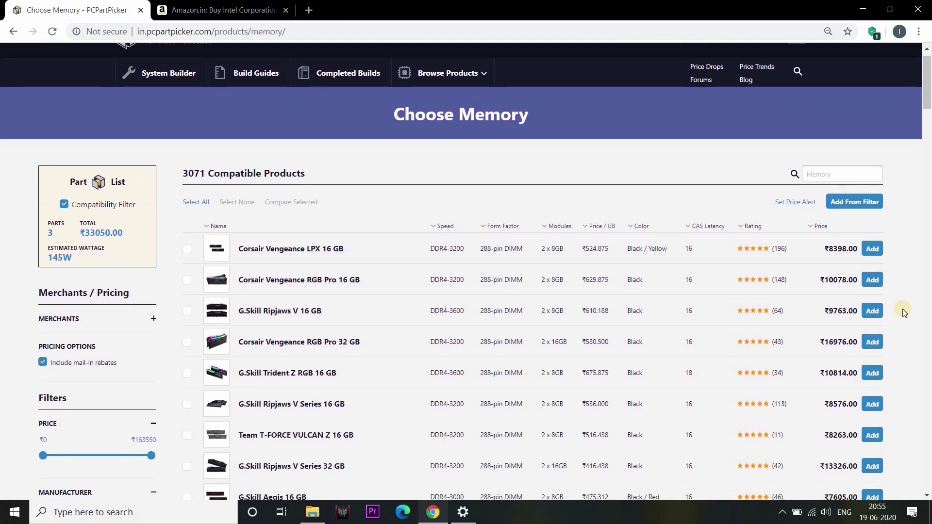
{"action": "scroll", "coordinate": [902, 308], "scroll_direction": "down", "scroll_amount": 1}
{"action": "scroll", "coordinate": [902, 309], "scroll_direction": "down", "scroll_amount": 1}
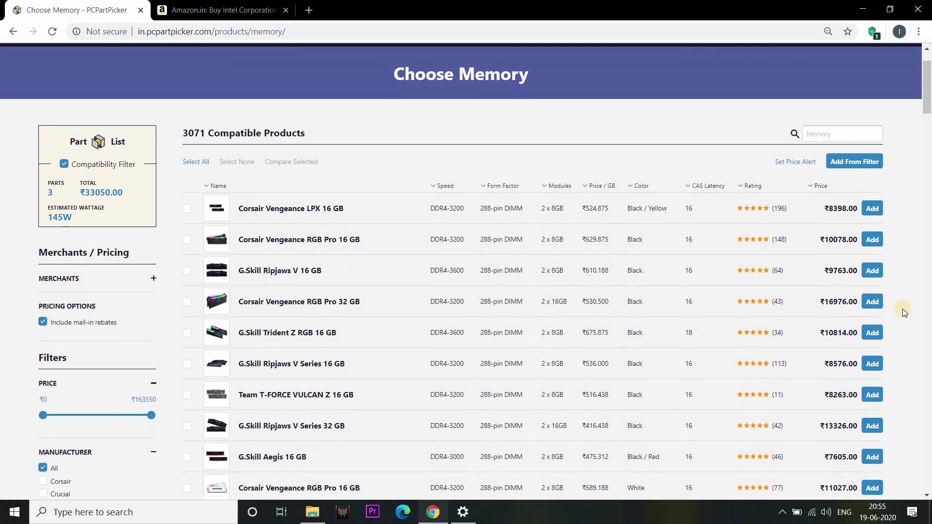
{"action": "scroll", "coordinate": [471, 267], "scroll_direction": "up", "scroll_amount": 1}
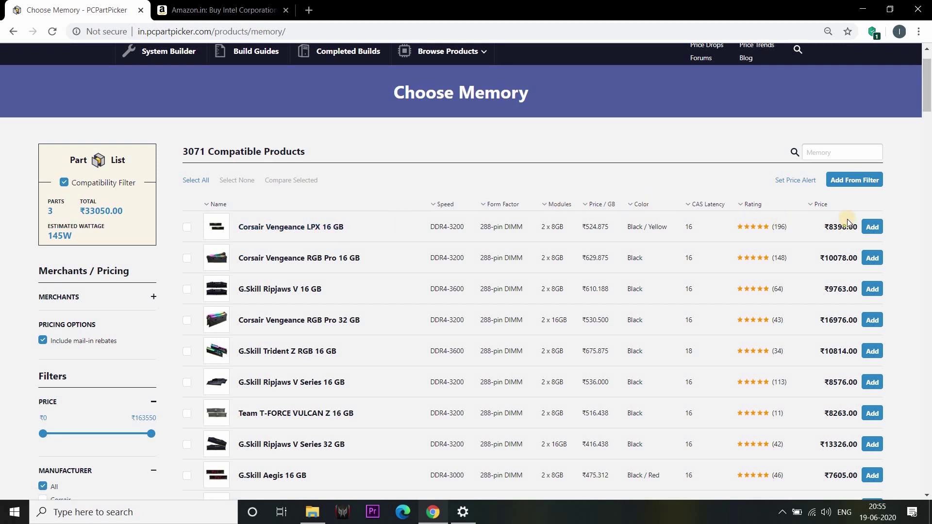
{"action": "scroll", "coordinate": [849, 224], "scroll_direction": "down", "scroll_amount": 3}
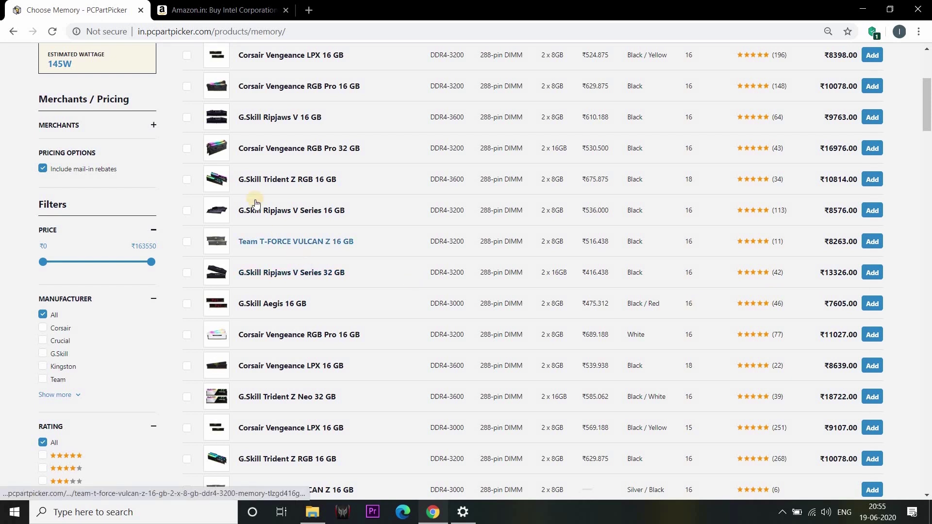
{"action": "scroll", "coordinate": [257, 203], "scroll_direction": "down", "scroll_amount": 1}
{"action": "scroll", "coordinate": [256, 202], "scroll_direction": "up", "scroll_amount": 2}
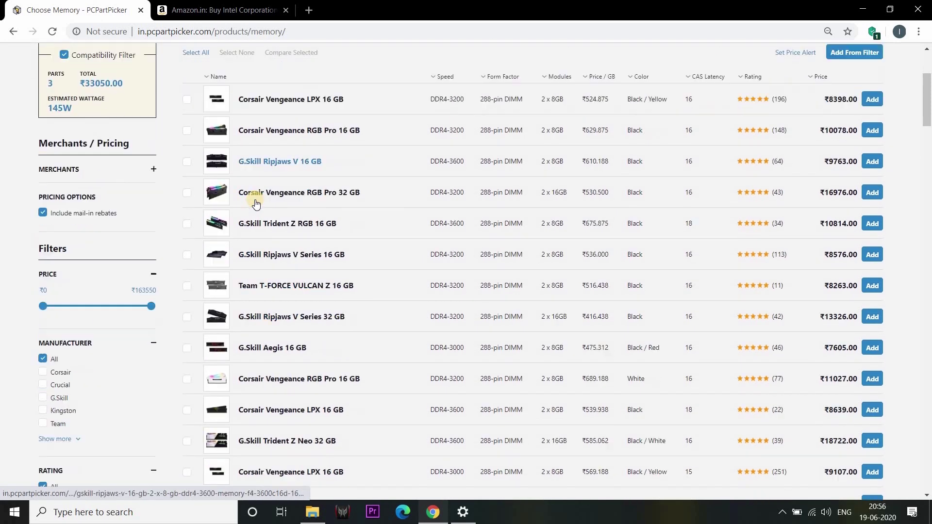
{"action": "scroll", "coordinate": [256, 203], "scroll_direction": "down", "scroll_amount": 3}
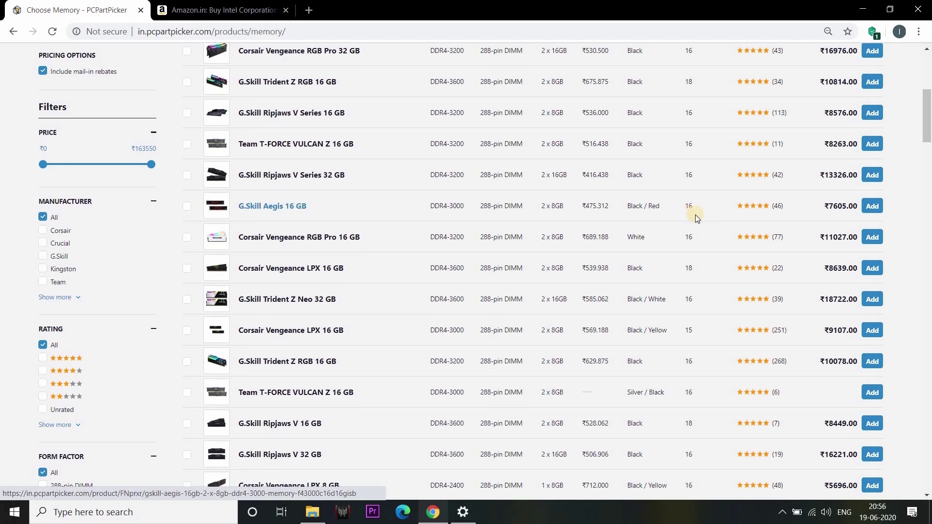
{"action": "left_click", "coordinate": [875, 208]}
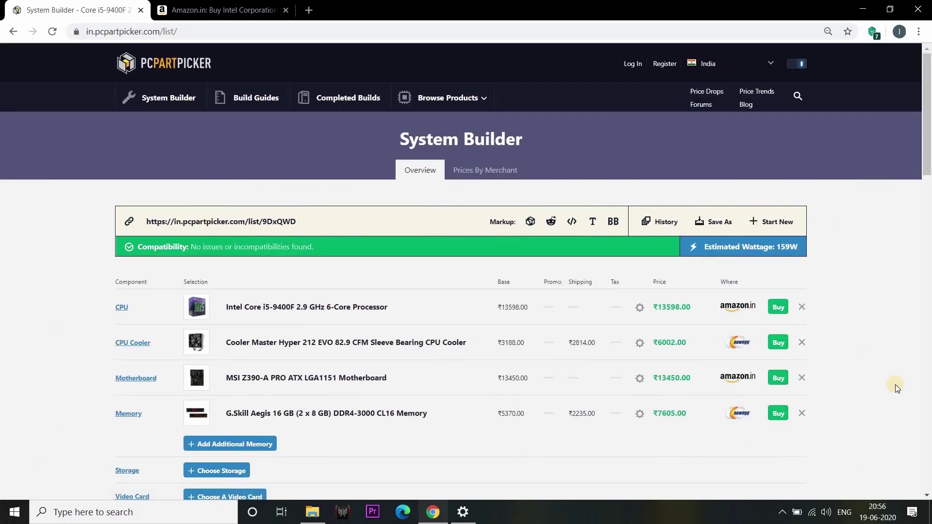
Step: Check the build's total price including shipping and return to the component list
{"action": "scroll", "coordinate": [896, 385], "scroll_direction": "down", "scroll_amount": 1}
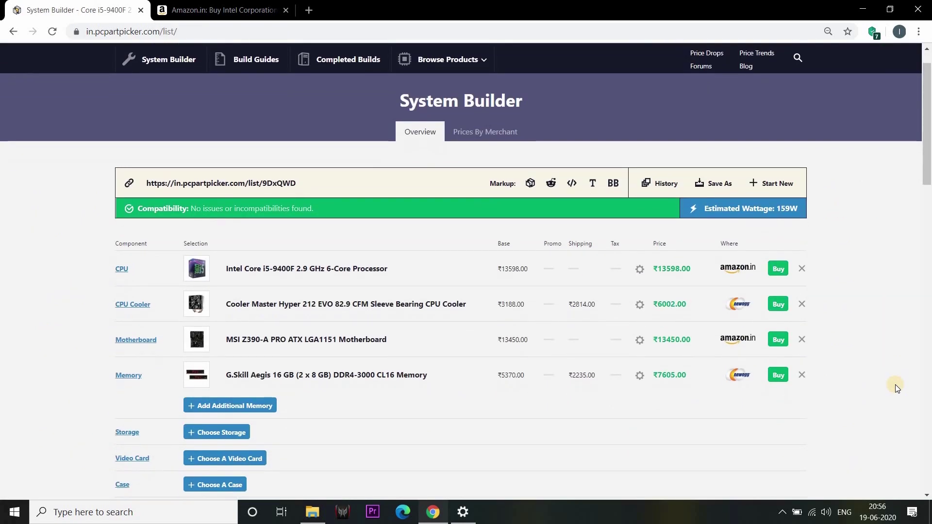
{"action": "scroll", "coordinate": [895, 384], "scroll_direction": "down", "scroll_amount": 10}
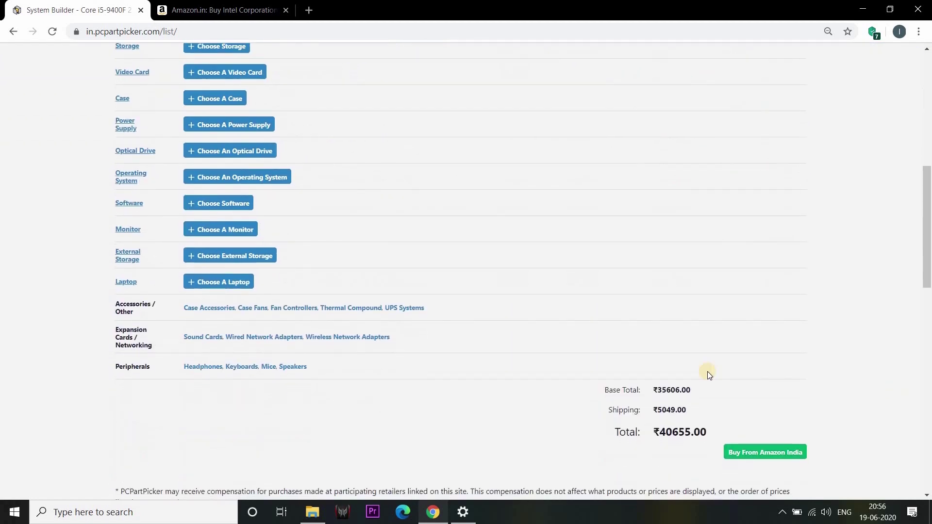
{"action": "left_click_drag", "start_coordinate": [708, 347], "coordinate": [658, 342]}
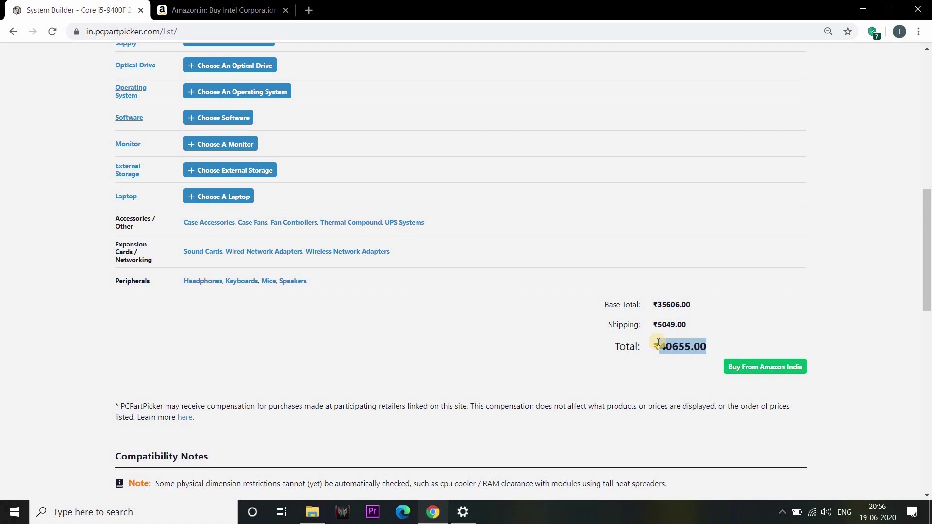
{"action": "left_click", "coordinate": [658, 342]}
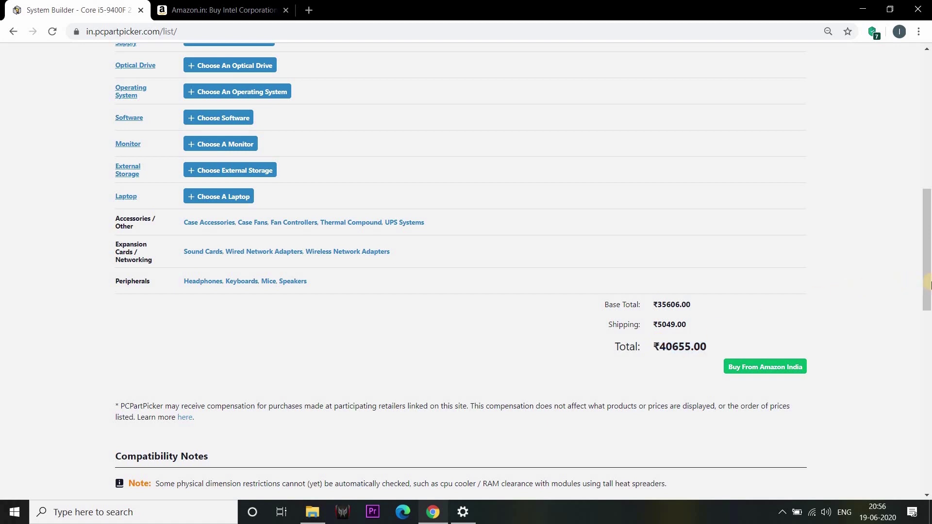
{"action": "left_click_drag", "start_coordinate": [928, 284], "coordinate": [922, 178]}
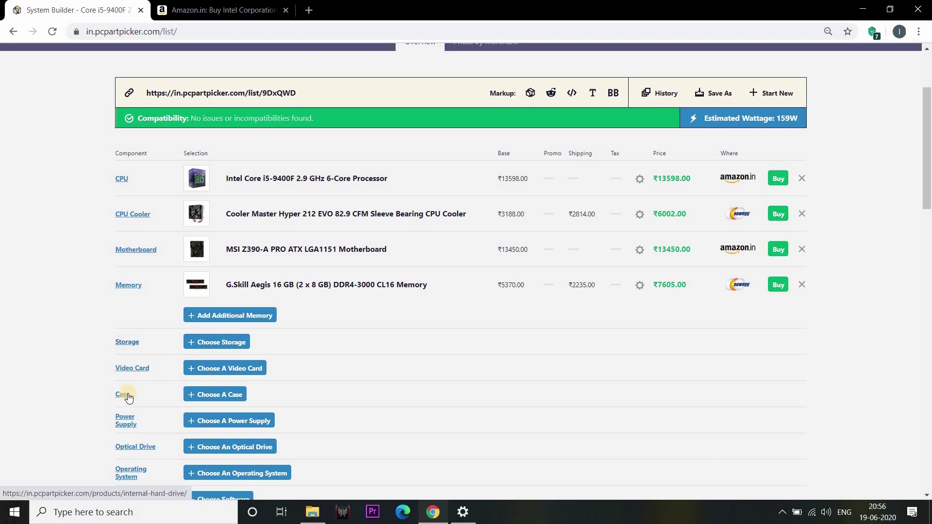
Step: Open the compatible storage list and add the Seagate Barracuda Compute 2 TB hard drive to the build from a product selection
{"action": "scroll", "coordinate": [130, 390], "scroll_direction": "down", "scroll_amount": 1}
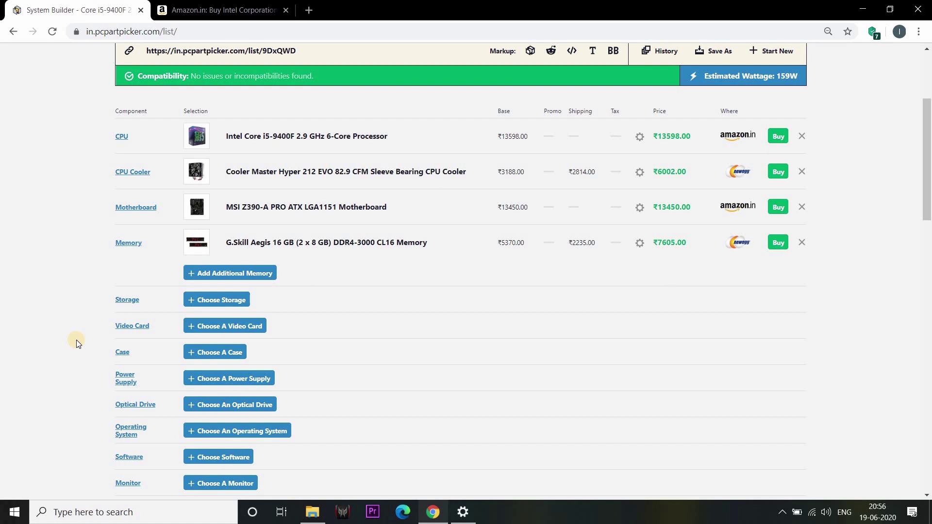
{"action": "scroll", "coordinate": [76, 340], "scroll_direction": "down", "scroll_amount": 1}
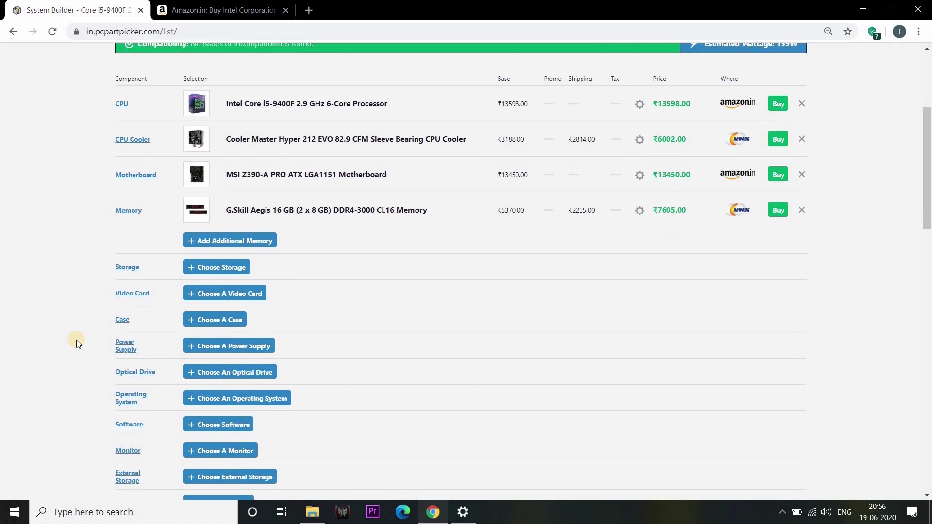
{"action": "left_click", "coordinate": [221, 268]}
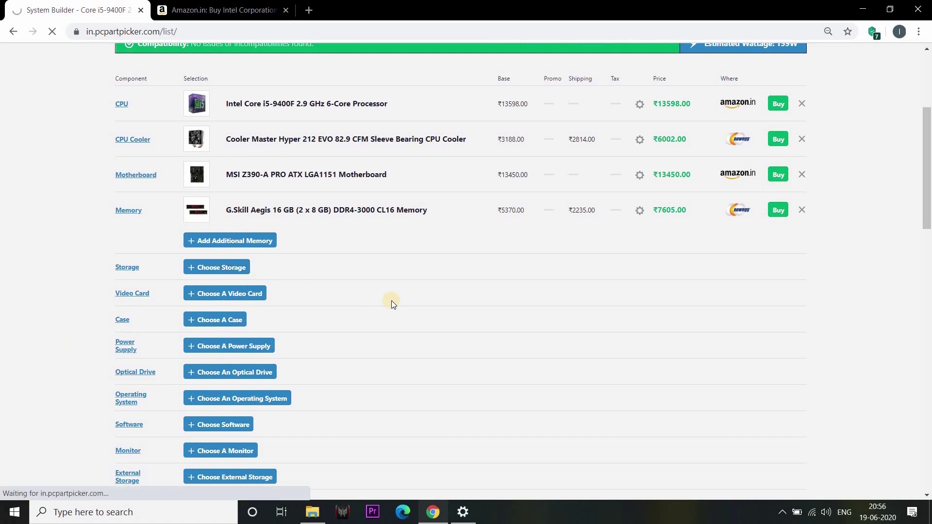
{"action": "scroll", "coordinate": [386, 301], "scroll_direction": "down", "scroll_amount": 1}
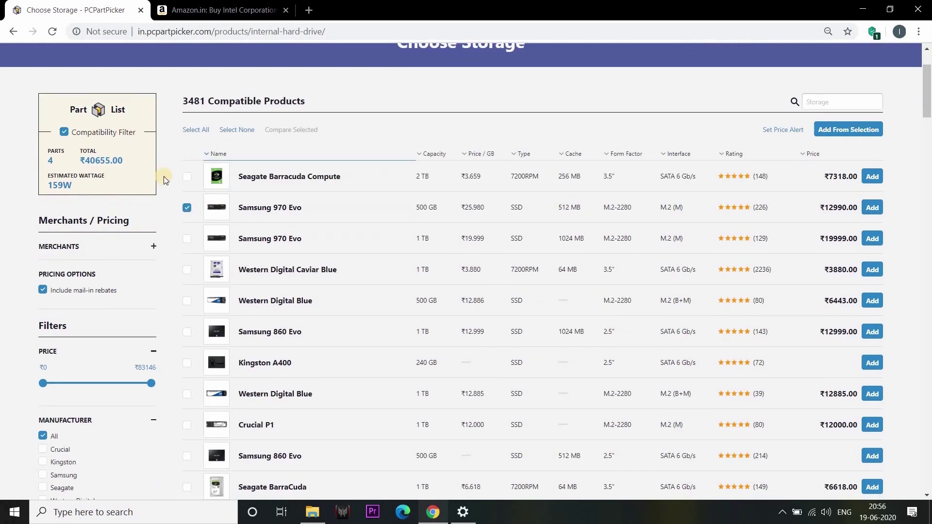
{"action": "left_click", "coordinate": [846, 131]}
Step: Look through the compatible video cards and add the MSI GeForce GTX 1050 Ti 4 GB to the build
{"action": "scroll", "coordinate": [898, 268], "scroll_direction": "down", "scroll_amount": 8}
{"action": "left_click", "coordinate": [227, 222]}
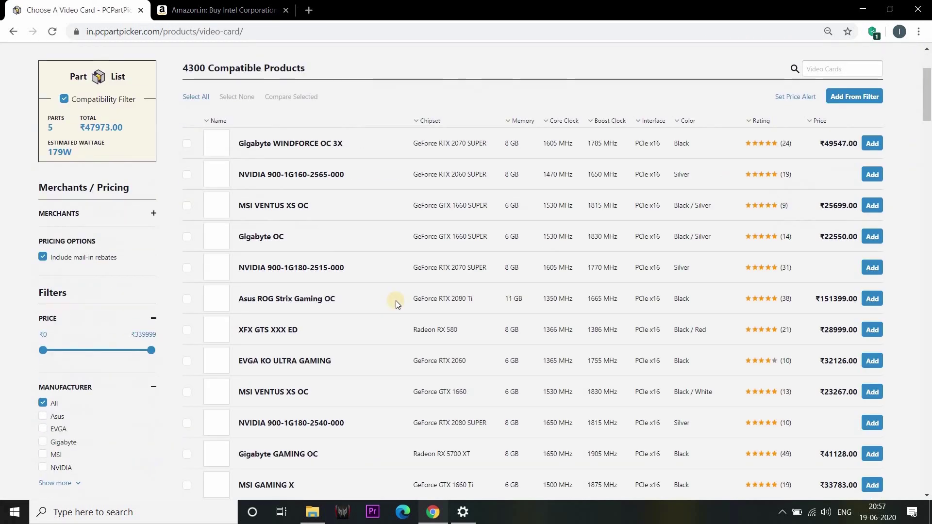
{"action": "scroll", "coordinate": [395, 301], "scroll_direction": "down", "scroll_amount": 1}
{"action": "scroll", "coordinate": [322, 316], "scroll_direction": "down", "scroll_amount": 4}
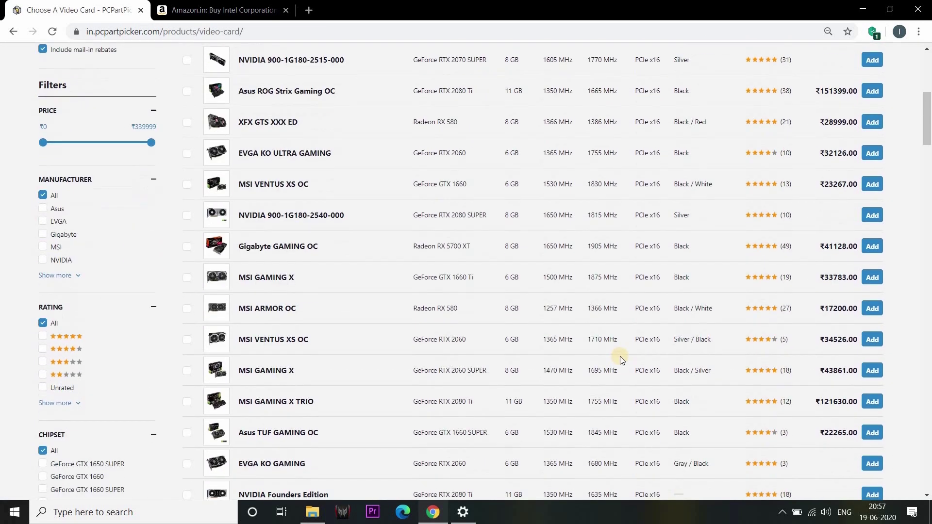
{"action": "scroll", "coordinate": [619, 359], "scroll_direction": "down", "scroll_amount": 6}
{"action": "left_click", "coordinate": [874, 273]}
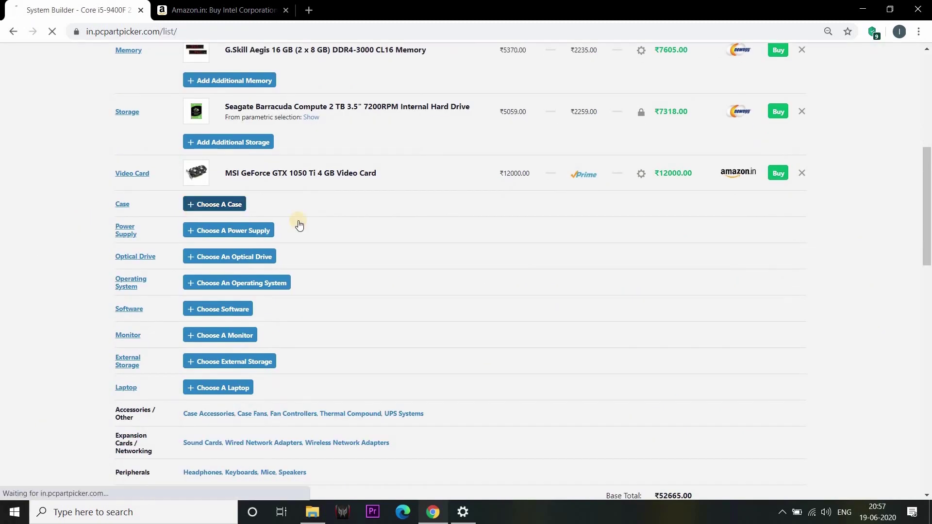
Step: Review the build's component list from the CPU through the monitor and the optional accessories and peripherals
{"action": "scroll", "coordinate": [873, 359], "scroll_direction": "down", "scroll_amount": 5}
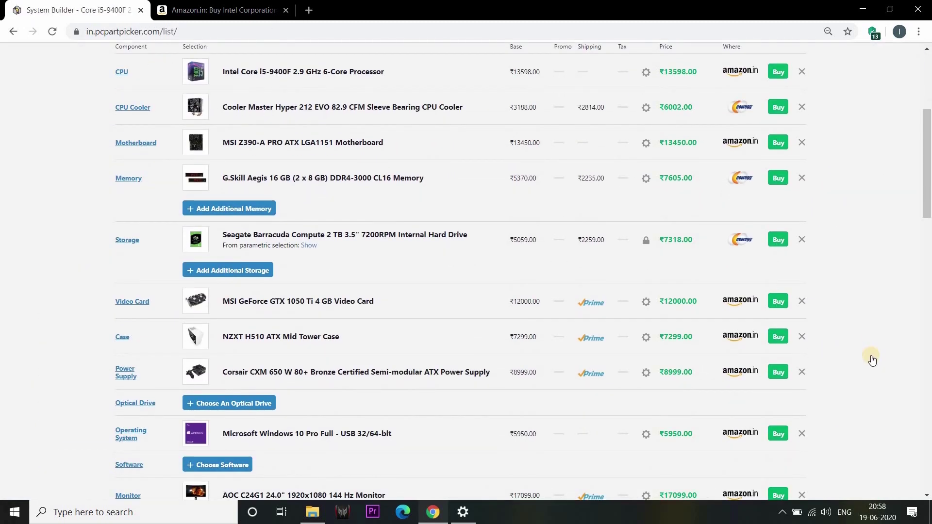
{"action": "scroll", "coordinate": [873, 360], "scroll_direction": "down", "scroll_amount": 2}
{"action": "scroll", "coordinate": [333, 189], "scroll_direction": "up", "scroll_amount": 4}
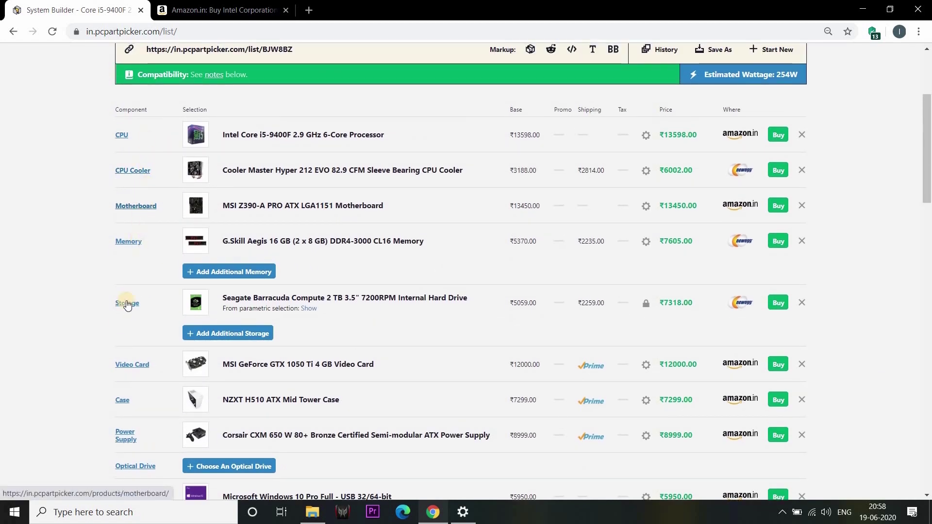
{"action": "scroll", "coordinate": [114, 252], "scroll_direction": "down", "scroll_amount": 2}
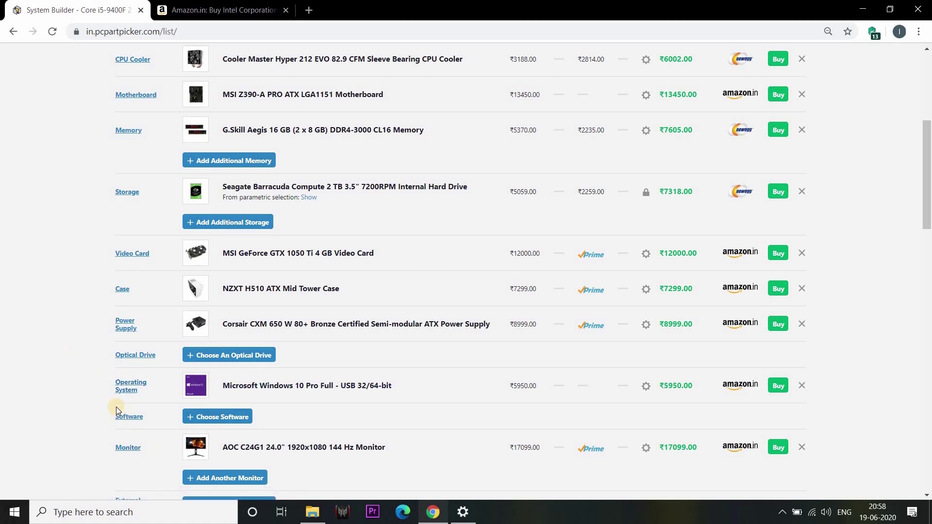
{"action": "scroll", "coordinate": [142, 448], "scroll_direction": "down", "scroll_amount": 1}
{"action": "scroll", "coordinate": [137, 414], "scroll_direction": "down", "scroll_amount": 1}
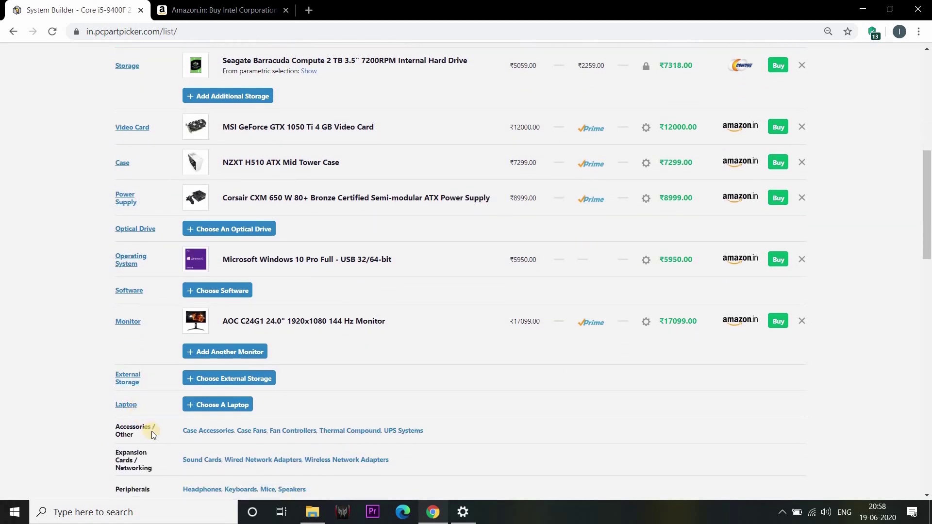
{"action": "scroll", "coordinate": [152, 431], "scroll_direction": "down", "scroll_amount": 1}
{"action": "scroll", "coordinate": [732, 312], "scroll_direction": "down", "scroll_amount": 2}
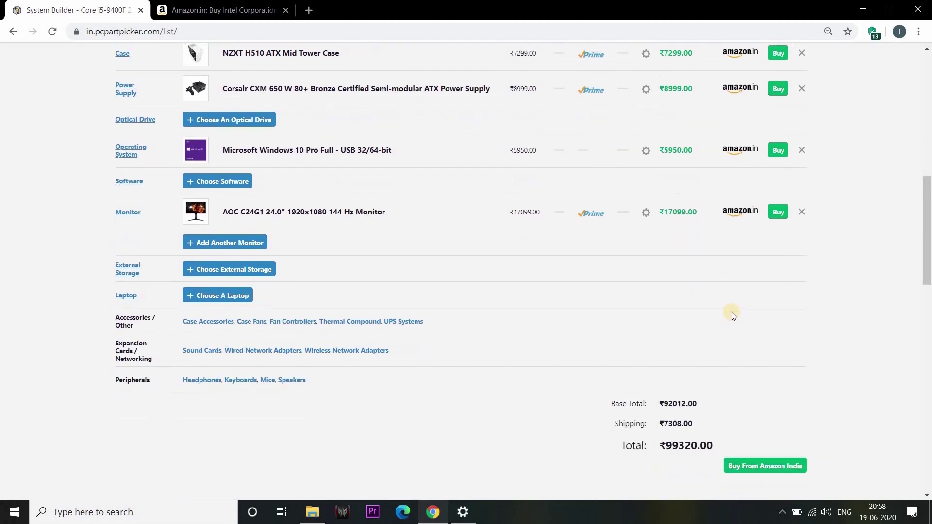
Step: Check the completed build's total price and compatibility notes, and look back over the selected parts
{"action": "scroll", "coordinate": [732, 313], "scroll_direction": "up", "scroll_amount": 4}
{"action": "scroll", "coordinate": [732, 313], "scroll_direction": "down", "scroll_amount": 4}
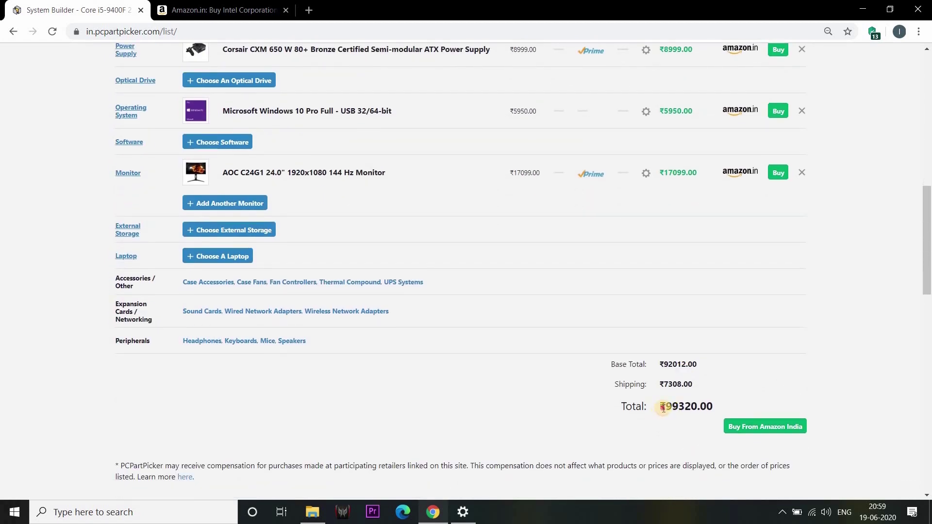
{"action": "left_click_drag", "start_coordinate": [663, 407], "coordinate": [724, 398]}
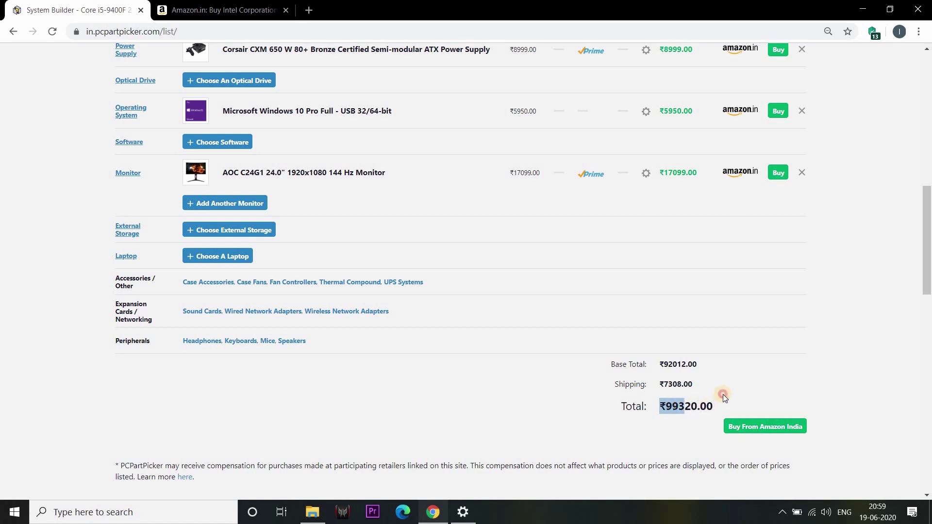
{"action": "left_click", "coordinate": [845, 325]}
{"action": "scroll", "coordinate": [846, 325], "scroll_direction": "down", "scroll_amount": 2}
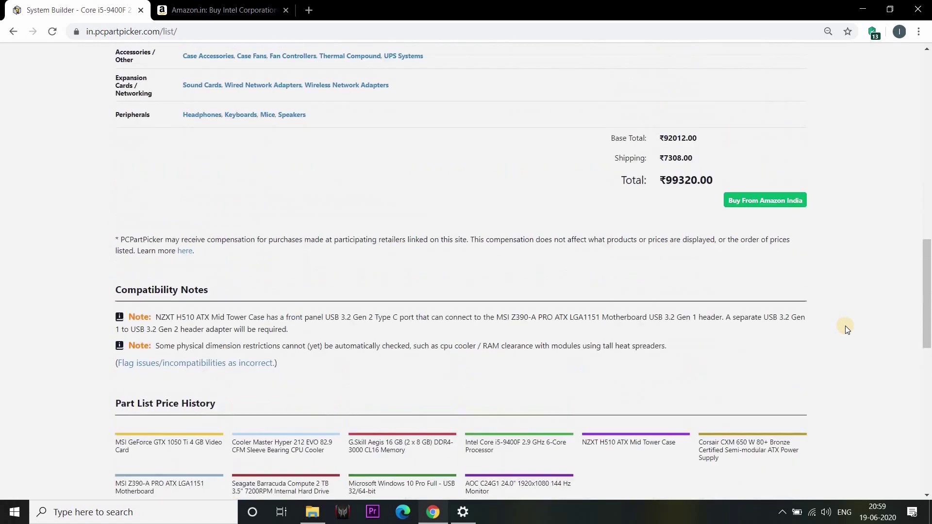
{"action": "scroll", "coordinate": [846, 326], "scroll_direction": "up", "scroll_amount": 6}
{"action": "scroll", "coordinate": [846, 326], "scroll_direction": "up", "scroll_amount": 2}
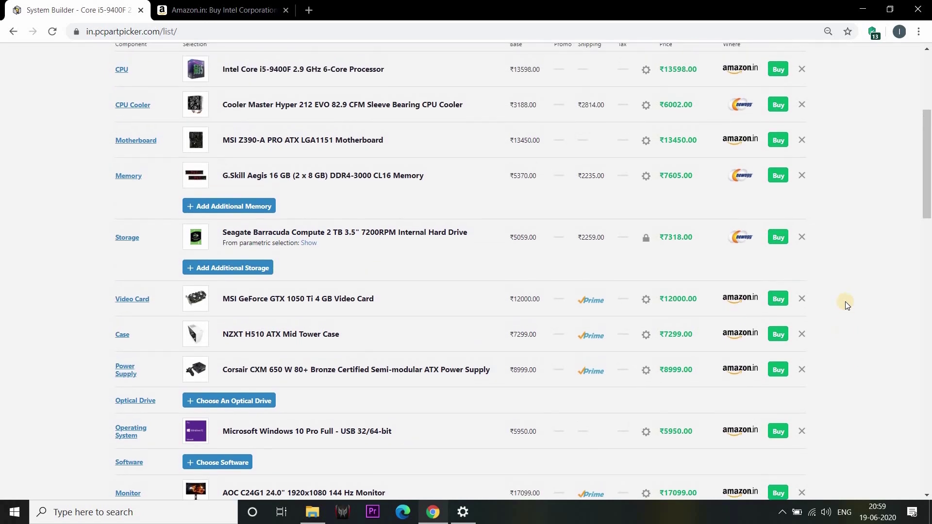
{"action": "scroll", "coordinate": [846, 305], "scroll_direction": "up", "scroll_amount": 5}
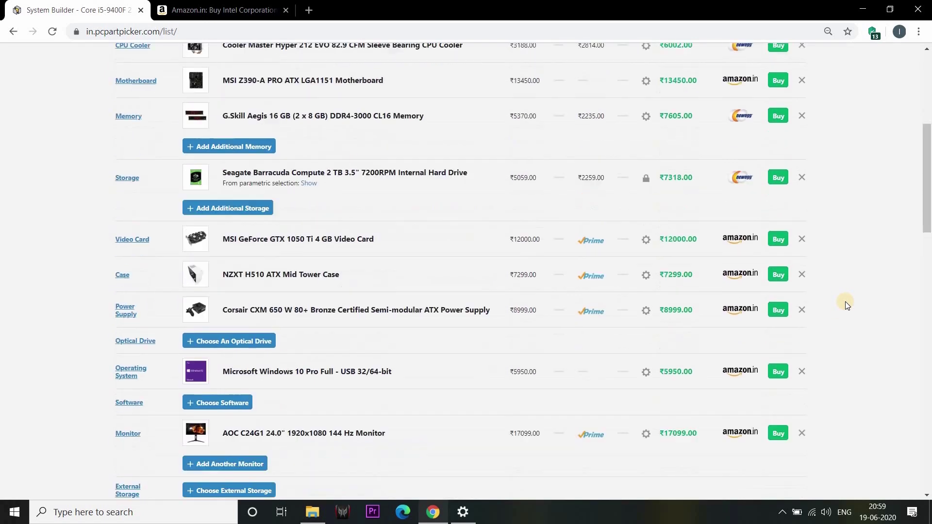
{"action": "scroll", "coordinate": [846, 305], "scroll_direction": "down", "scroll_amount": 4}
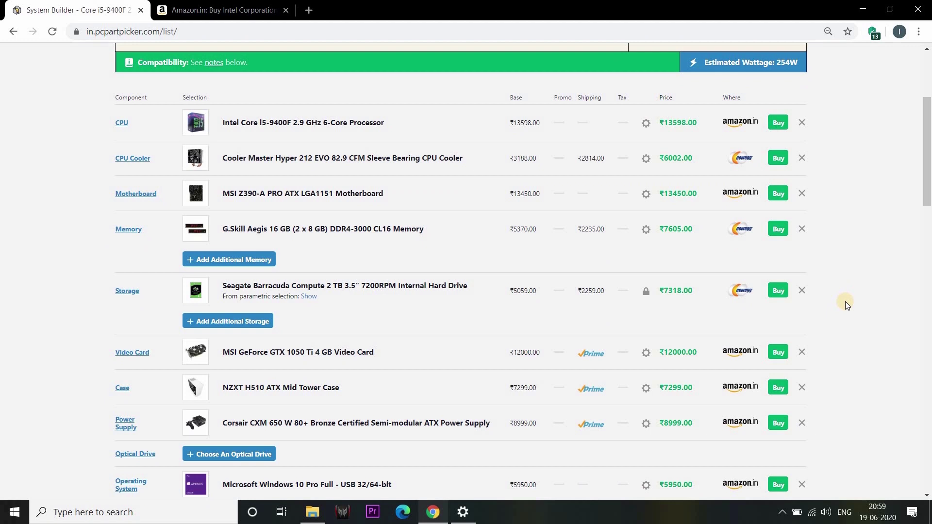
Step: Look over the build down to its totals and open the page for buying its parts from Amazon India
{"action": "scroll", "coordinate": [846, 301], "scroll_direction": "down", "scroll_amount": 4}
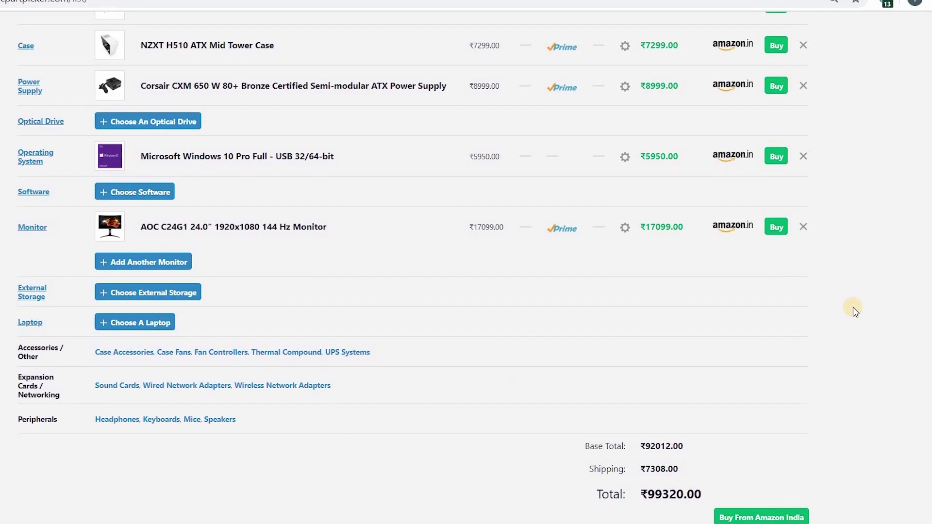
{"action": "scroll", "coordinate": [855, 311], "scroll_direction": "down", "scroll_amount": 2}
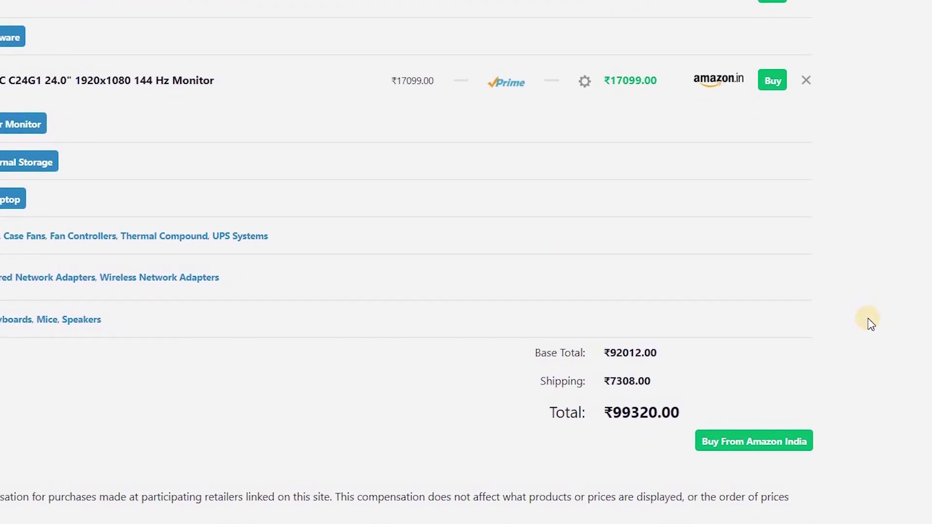
{"action": "scroll", "coordinate": [870, 322], "scroll_direction": "down", "scroll_amount": 1}
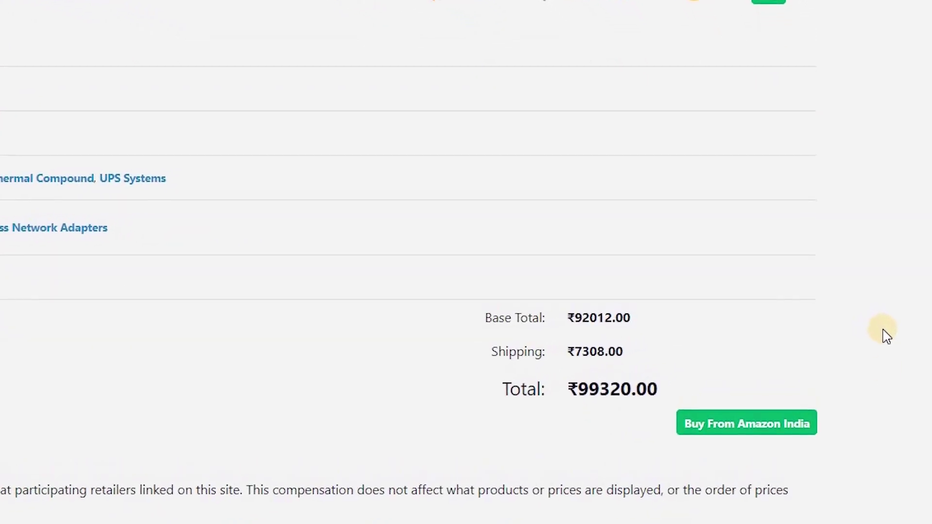
{"action": "left_click", "coordinate": [752, 423]}
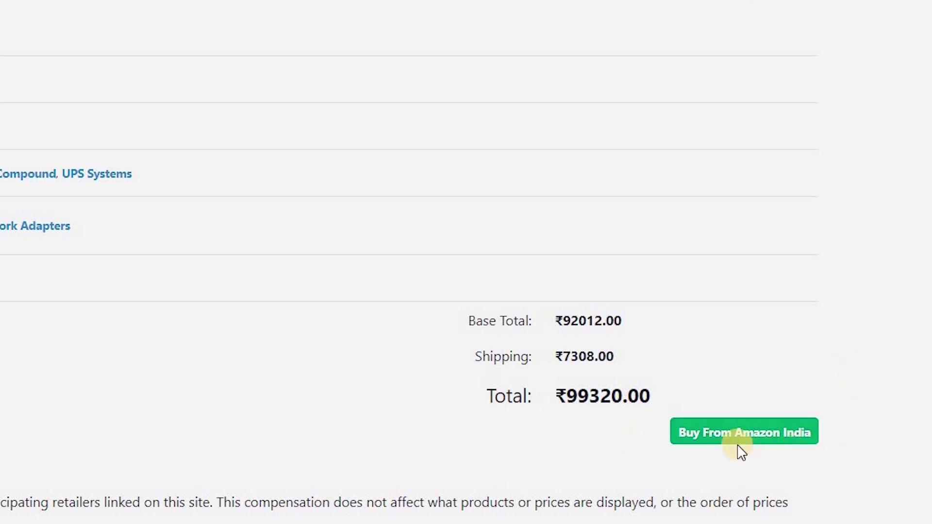
{"action": "left_click", "coordinate": [736, 441]}
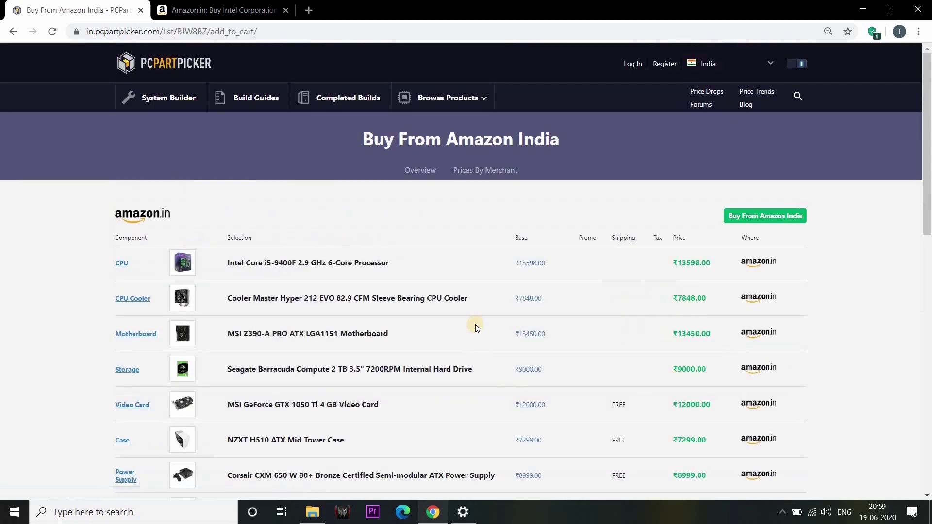
Step: Review the parts and prices offered by Amazon India and the section of items that could not be found there
{"action": "scroll", "coordinate": [476, 325], "scroll_direction": "down", "scroll_amount": 3}
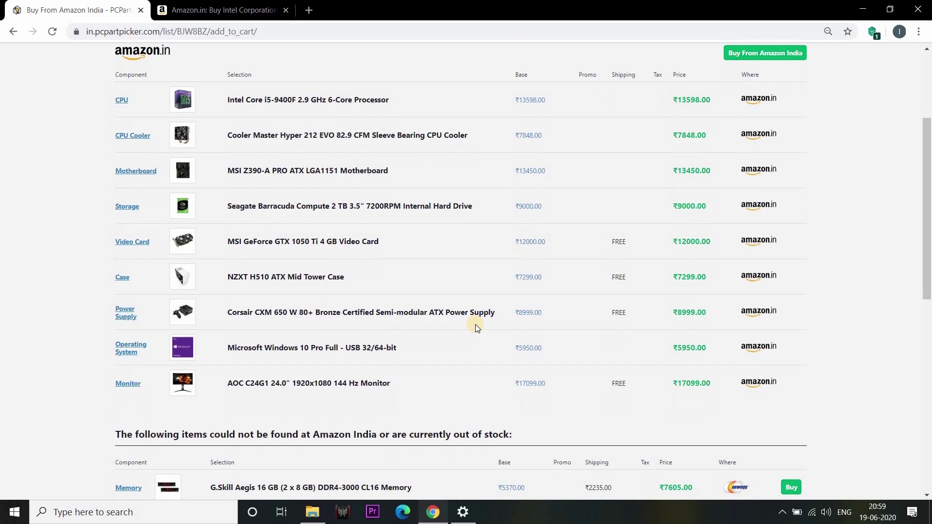
{"action": "scroll", "coordinate": [476, 324], "scroll_direction": "up", "scroll_amount": 1}
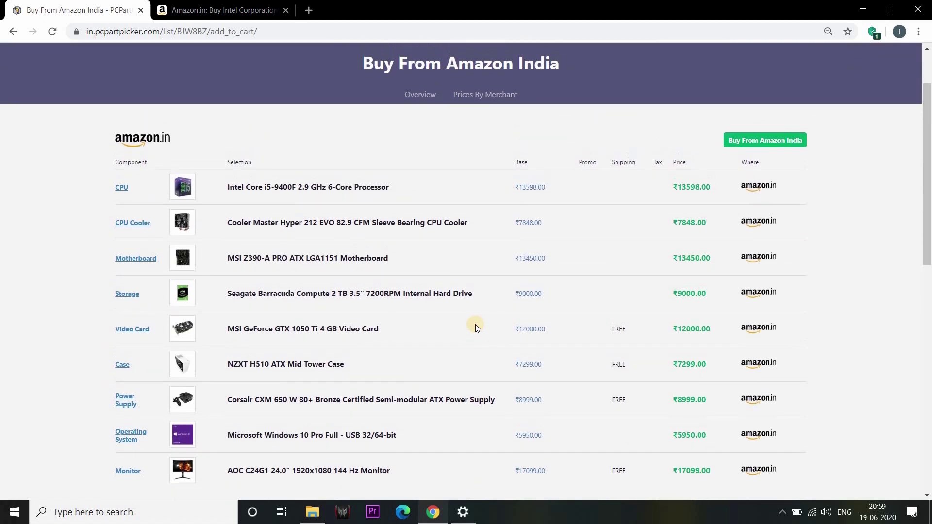
{"action": "scroll", "coordinate": [476, 325], "scroll_direction": "down", "scroll_amount": 2}
{"action": "scroll", "coordinate": [476, 325], "scroll_direction": "up", "scroll_amount": 2}
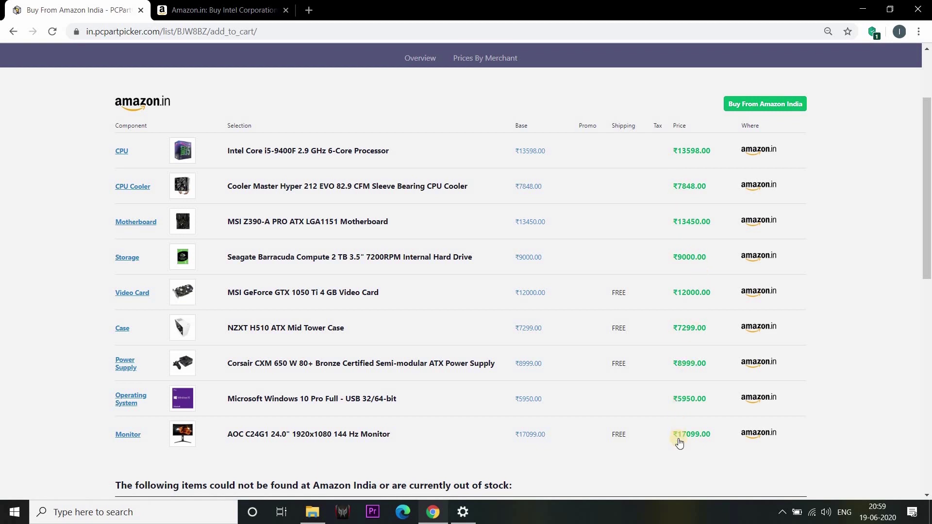
{"action": "scroll", "coordinate": [678, 439], "scroll_direction": "down", "scroll_amount": 4}
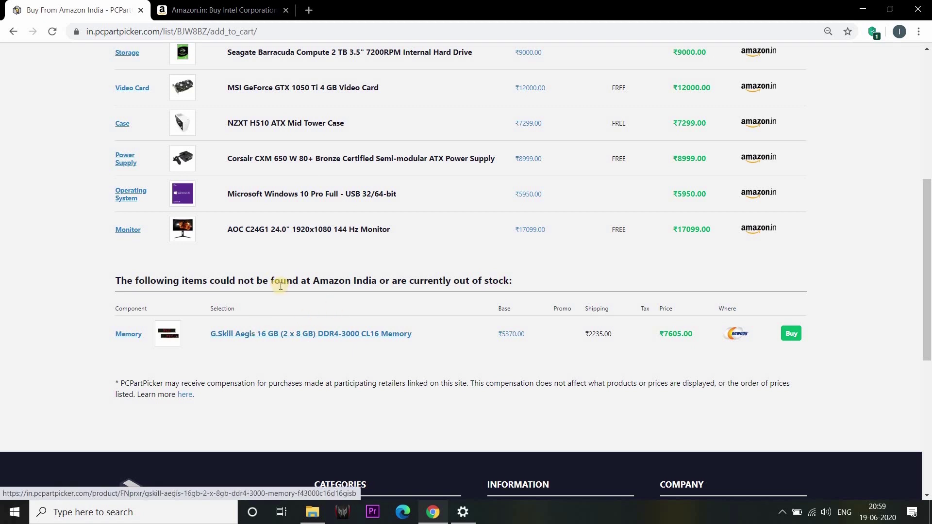
{"action": "left_click_drag", "start_coordinate": [280, 281], "coordinate": [389, 281]}
{"action": "left_click_drag", "start_coordinate": [419, 280], "coordinate": [515, 280]}
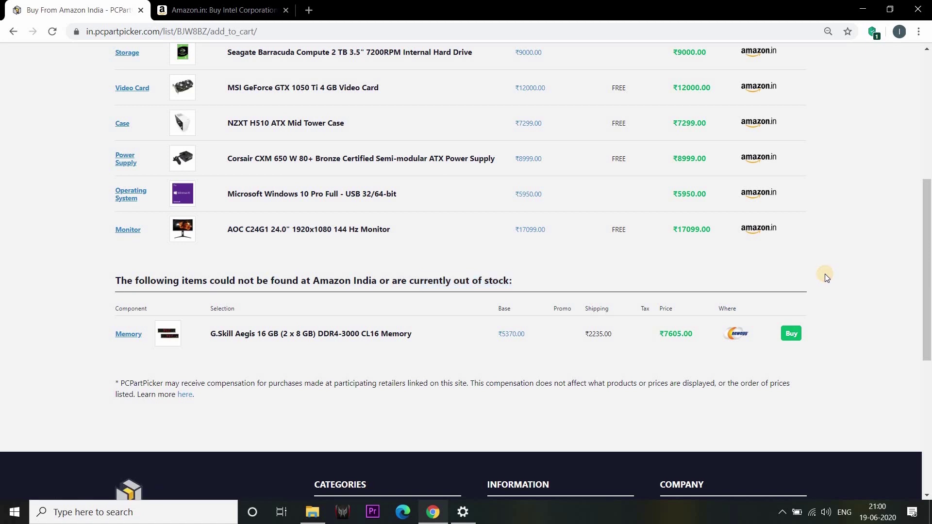
{"action": "scroll", "coordinate": [825, 274], "scroll_direction": "down", "scroll_amount": 2}
{"action": "scroll", "coordinate": [603, 270], "scroll_direction": "up", "scroll_amount": 10}
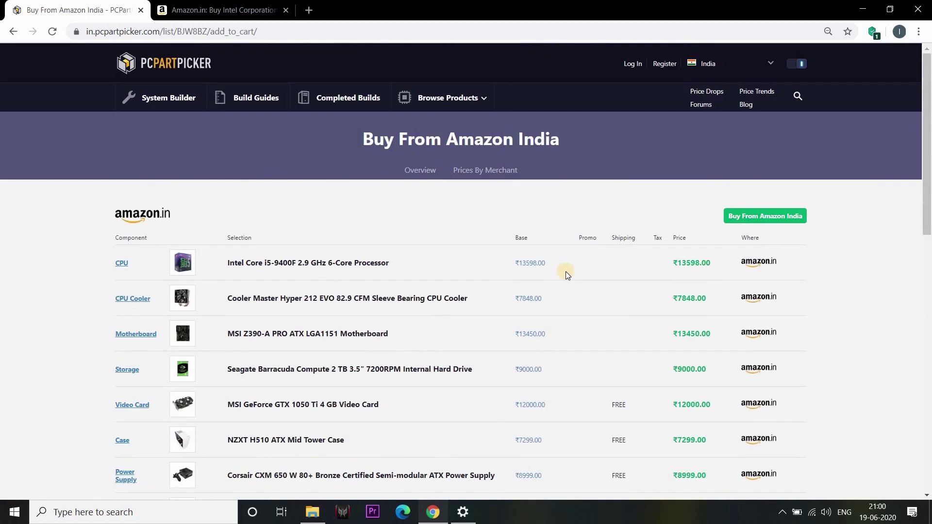
Step: Send the build's parts to Amazon India and review the items listed for confirmation before adding them to the cart
{"action": "scroll", "coordinate": [567, 272], "scroll_direction": "down", "scroll_amount": 3}
{"action": "scroll", "coordinate": [692, 188], "scroll_direction": "up", "scroll_amount": 2}
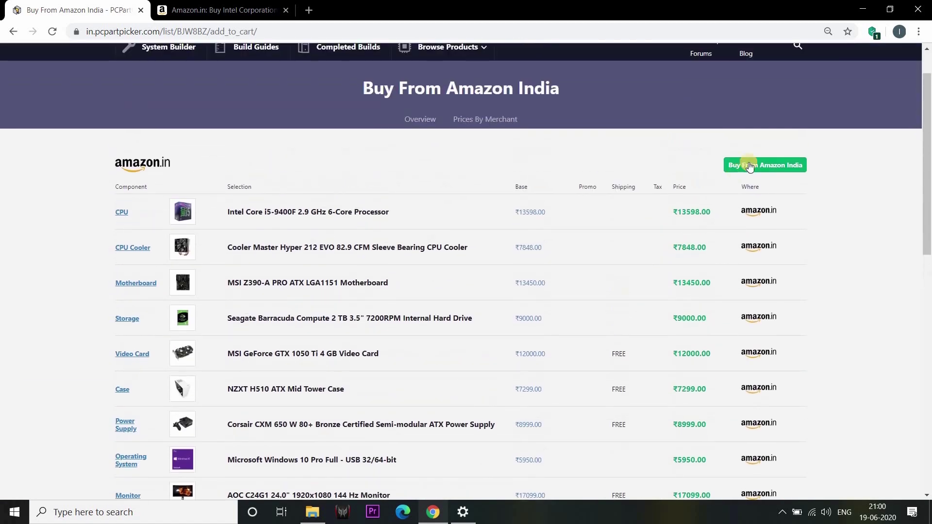
{"action": "left_click", "coordinate": [750, 166]}
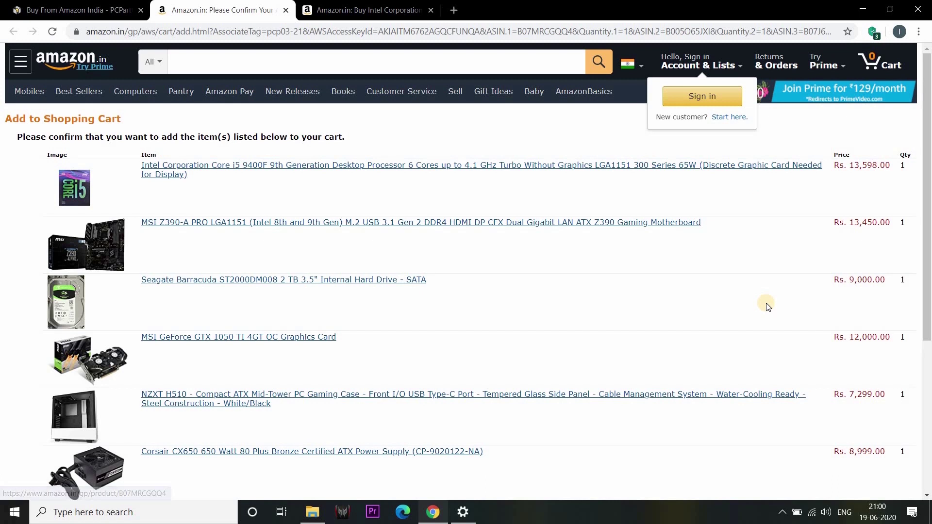
{"action": "scroll", "coordinate": [768, 307], "scroll_direction": "down", "scroll_amount": 2}
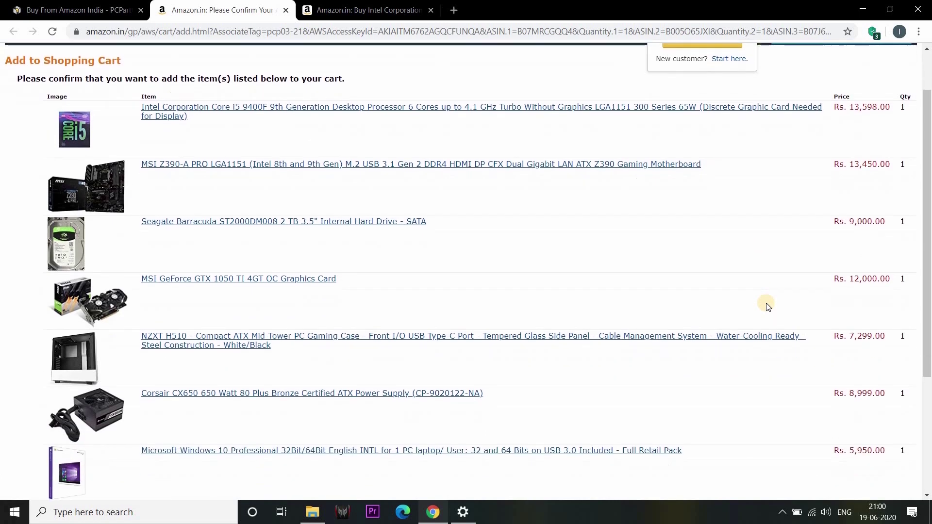
{"action": "scroll", "coordinate": [768, 307], "scroll_direction": "down", "scroll_amount": 3}
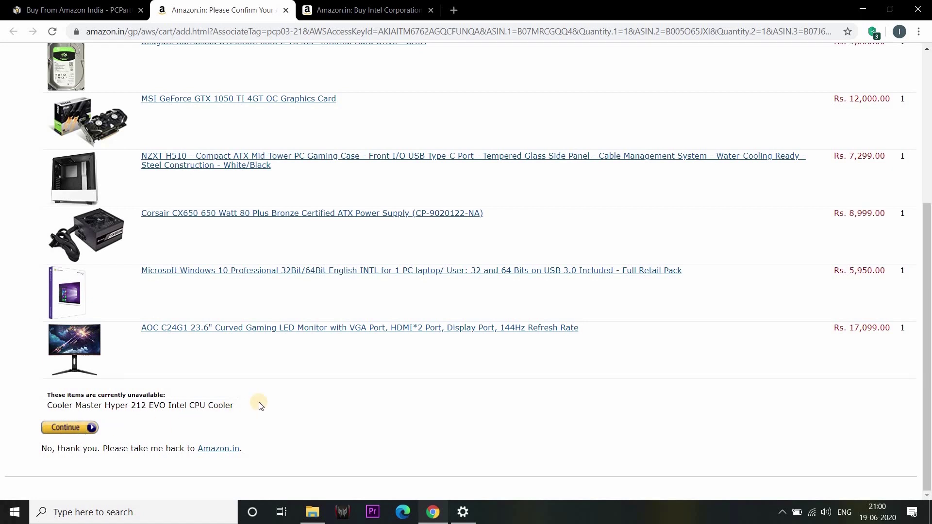
{"action": "scroll", "coordinate": [260, 403], "scroll_direction": "up", "scroll_amount": 5}
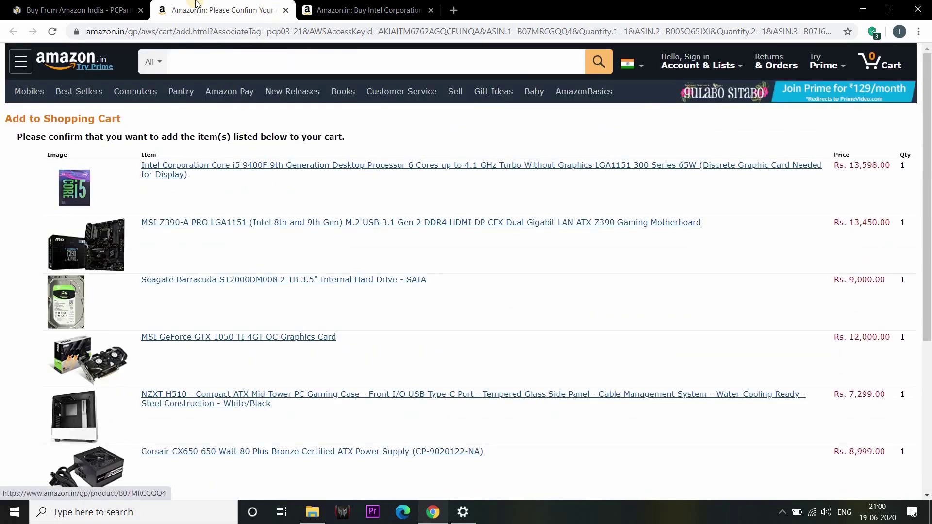
Step: Return to PCPartPicker's purchase list, open the G.Skill Aegis memory's Newegg page and check where it ships from
{"action": "left_click", "coordinate": [83, 9]}
{"action": "scroll", "coordinate": [398, 368], "scroll_direction": "down", "scroll_amount": 2}
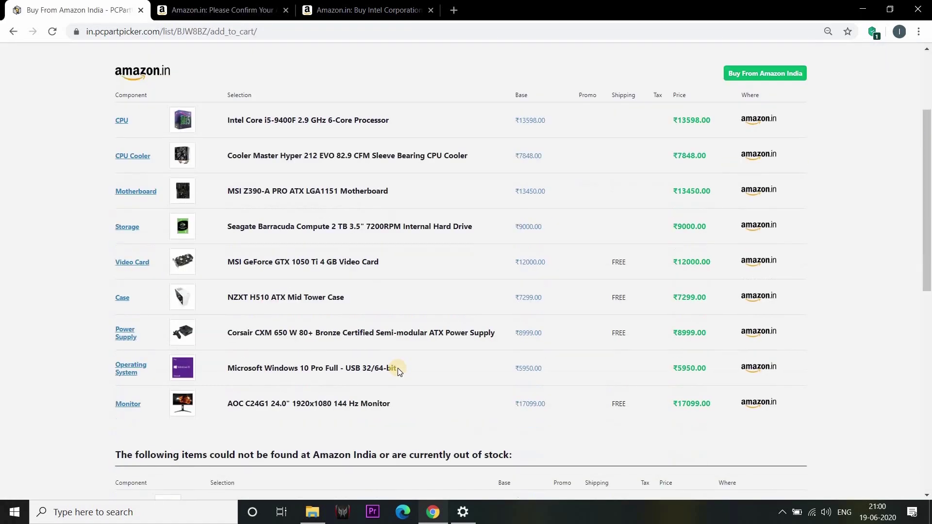
{"action": "scroll", "coordinate": [397, 368], "scroll_direction": "down", "scroll_amount": 6}
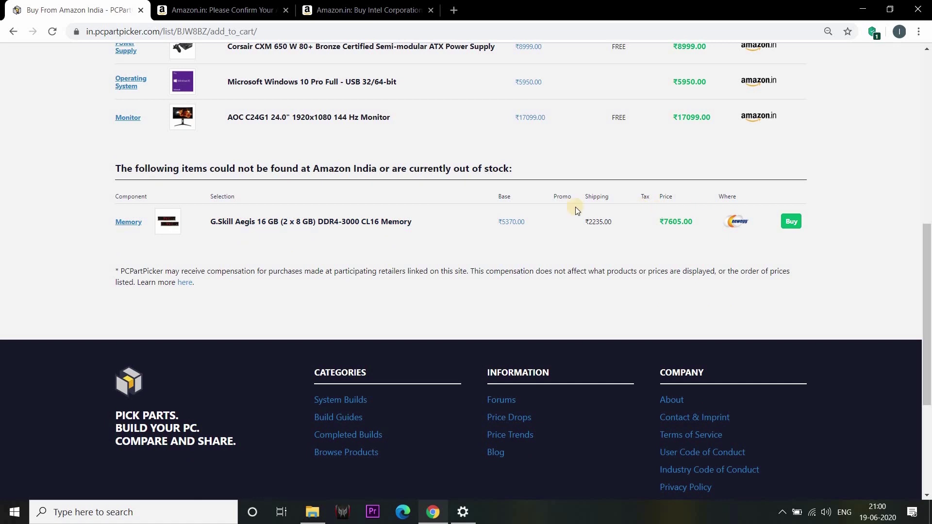
{"action": "left_click", "coordinate": [744, 226]}
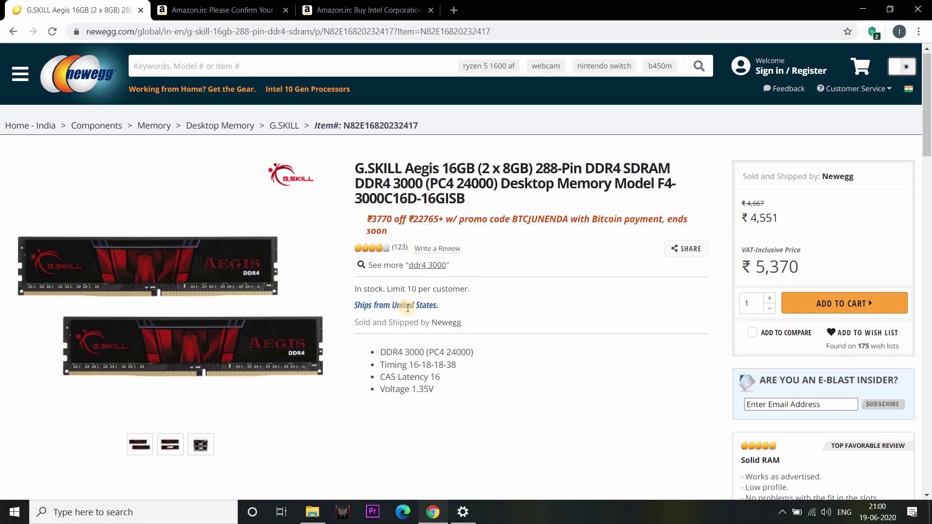
{"action": "left_click_drag", "start_coordinate": [438, 305], "coordinate": [393, 305]}
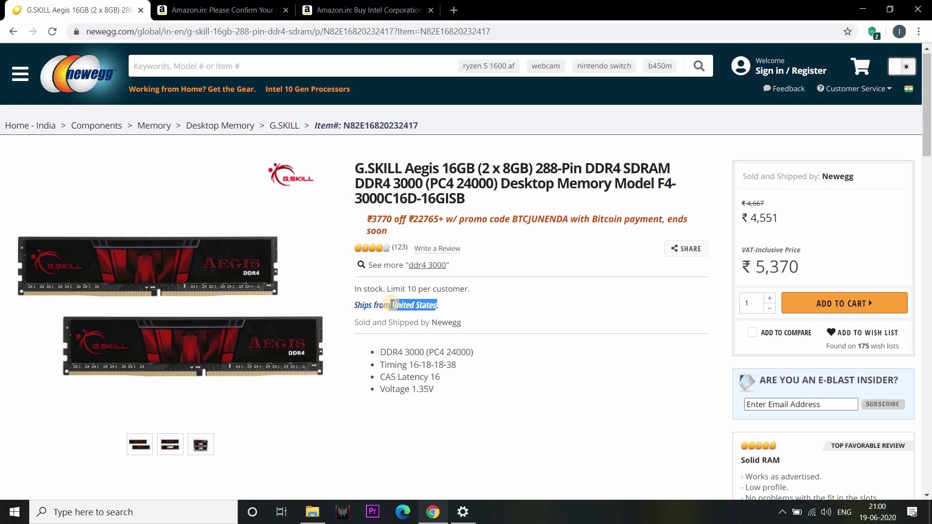
{"action": "left_click", "coordinate": [549, 308]}
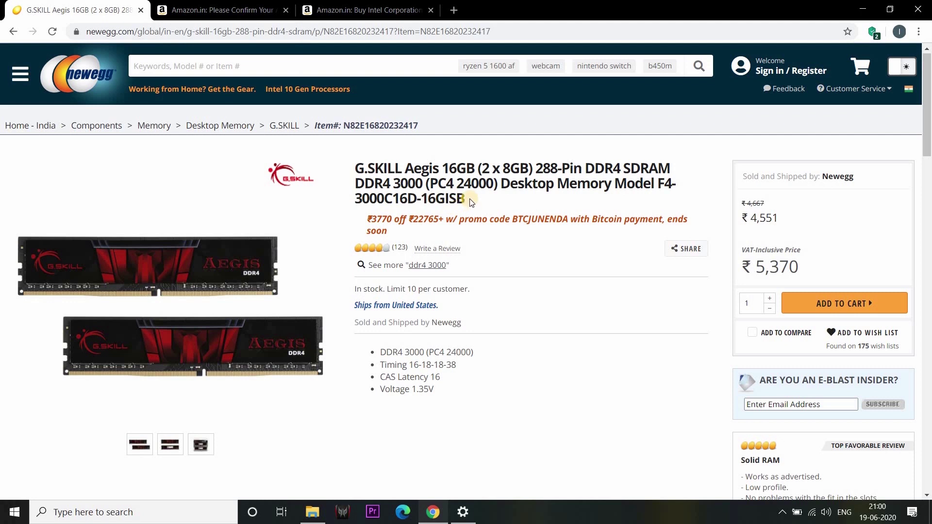
Step: Copy the G.SKILL Aegis 16GB memory's full product name and search the web for it in a new tab
{"action": "left_click_drag", "start_coordinate": [470, 203], "coordinate": [366, 170]}
{"action": "key", "text": "ctrl+c"}
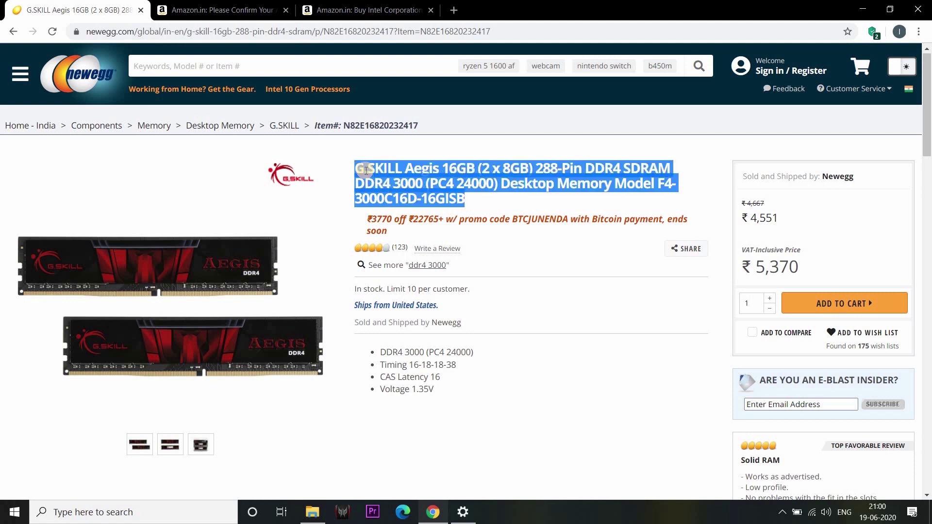
{"action": "right_click", "coordinate": [366, 170]}
{"action": "left_click", "coordinate": [449, 11]}
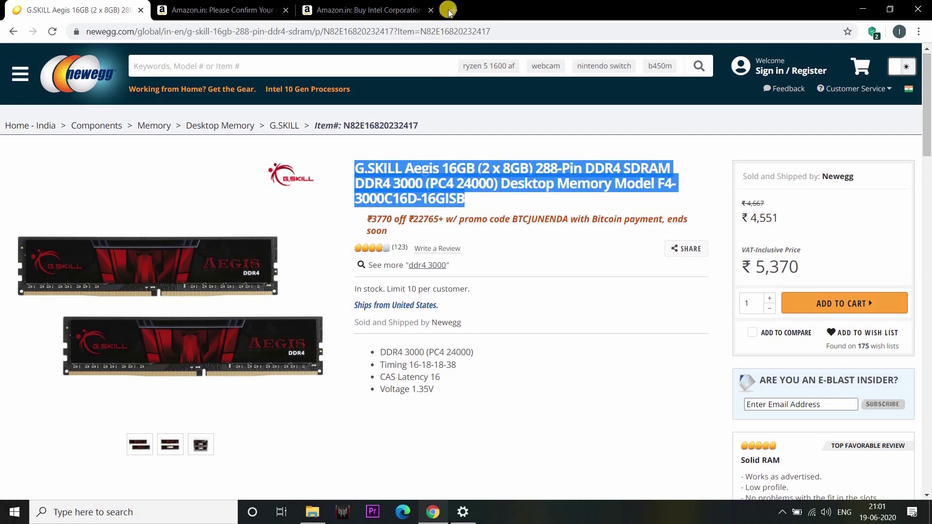
{"action": "left_click", "coordinate": [449, 11]}
{"action": "key", "text": "ctrl+v"}
{"action": "key", "text": "Return"}
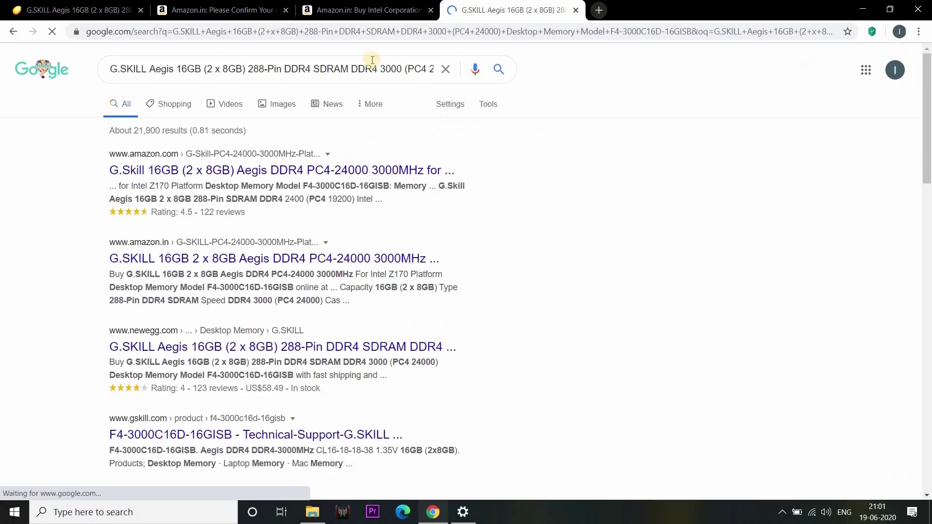
Step: Check the memory's Amazon.com listing for price and shipping to India, and return to PCPartPicker's Amazon India purchase list
{"action": "left_click", "coordinate": [287, 176]}
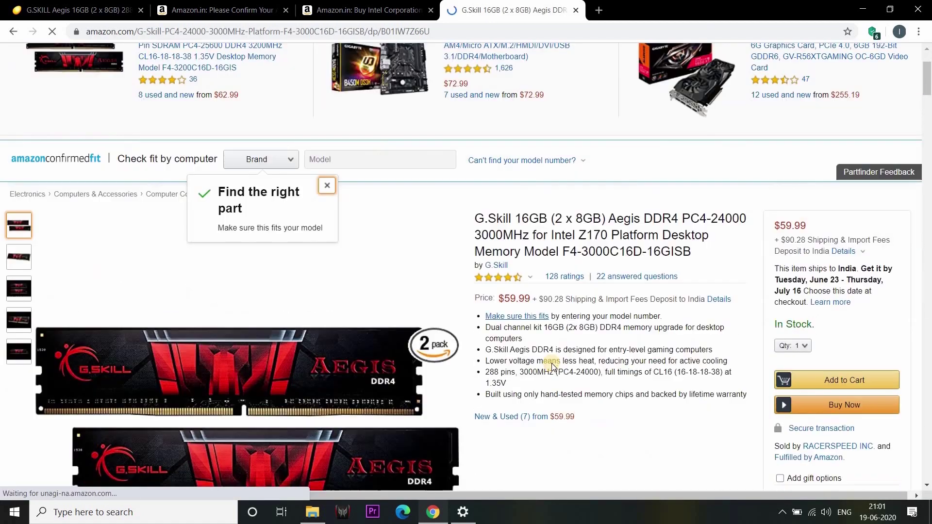
{"action": "scroll", "coordinate": [552, 364], "scroll_direction": "down", "scroll_amount": 4}
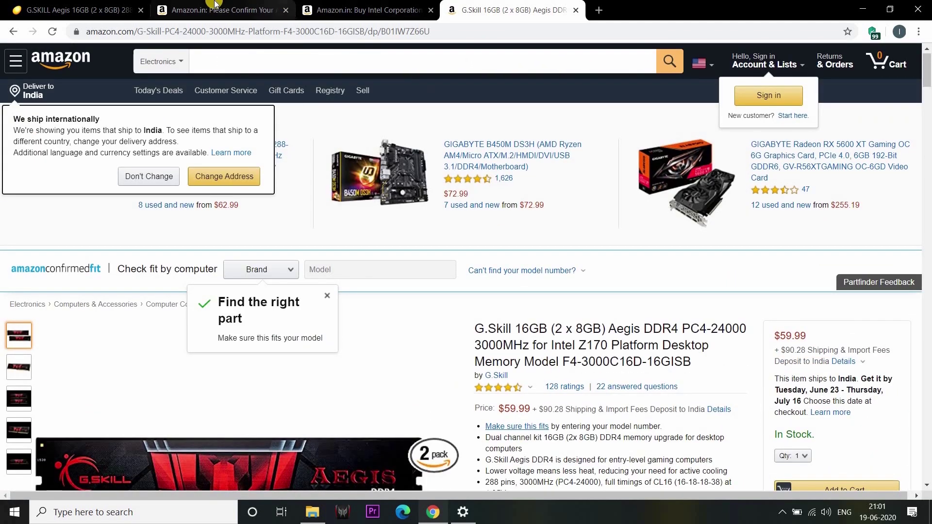
{"action": "left_click", "coordinate": [30, 10]}
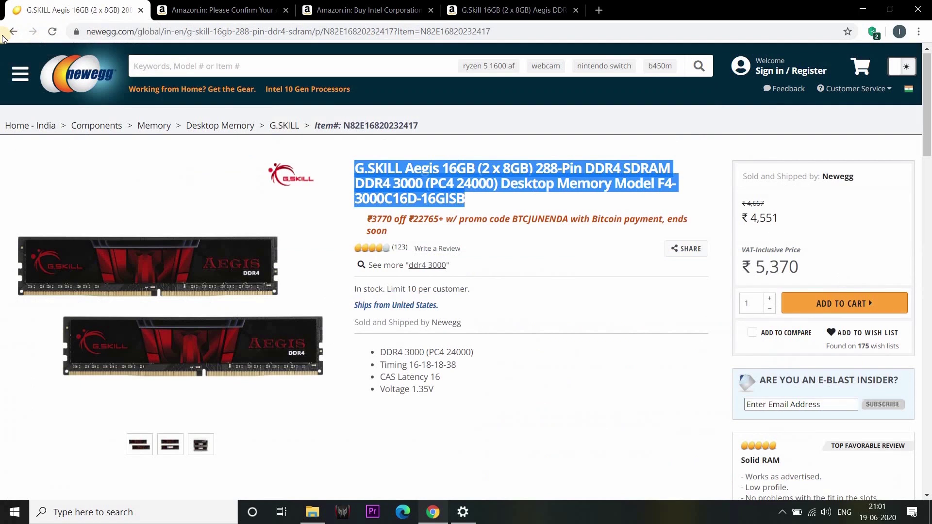
{"action": "left_click", "coordinate": [13, 32]}
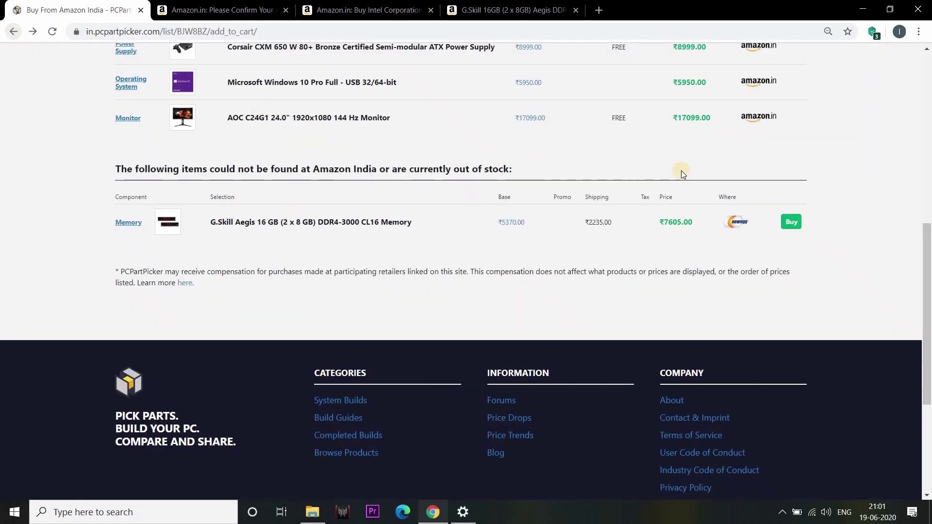
{"action": "scroll", "coordinate": [681, 172], "scroll_direction": "down", "scroll_amount": 5}
{"action": "scroll", "coordinate": [681, 170], "scroll_direction": "up", "scroll_amount": 10}
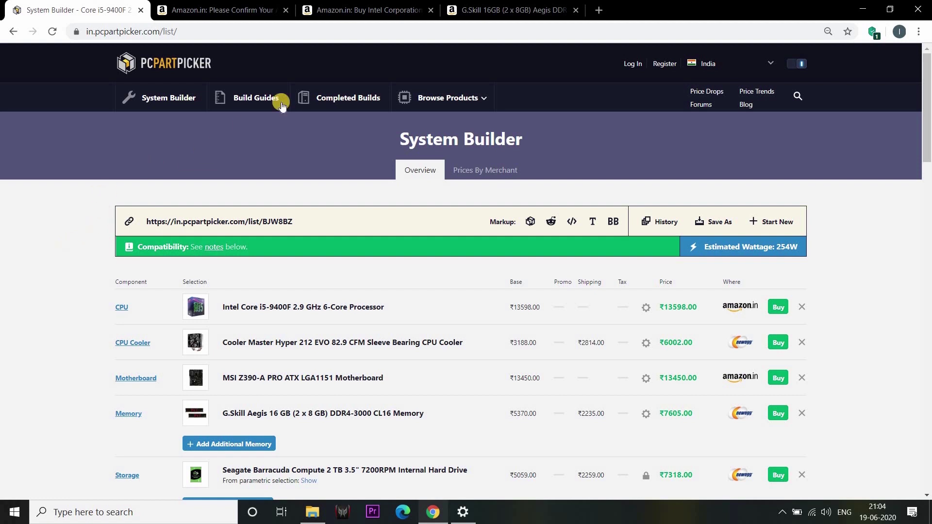
Step: Open the Build Guides and browse the ready-made gaming and streaming builds, down to the Desktop / Gaming section
{"action": "left_click", "coordinate": [238, 103]}
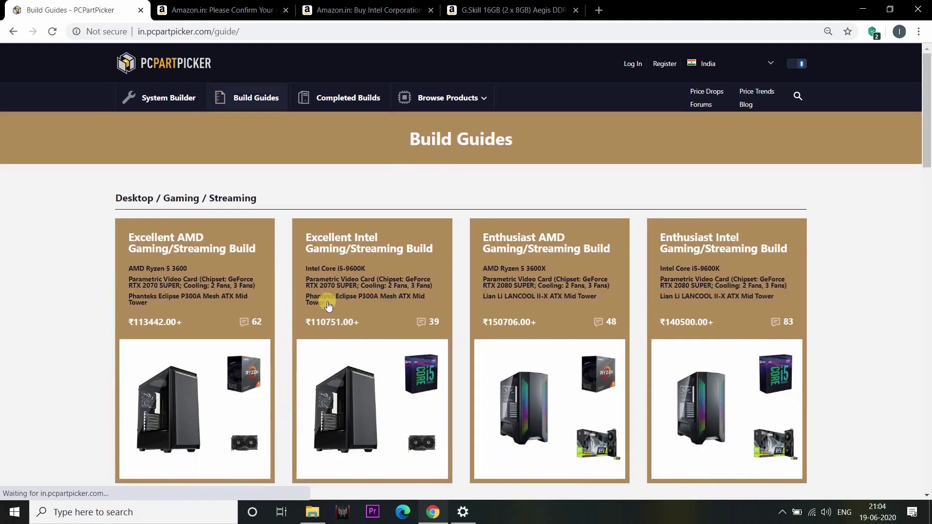
{"action": "scroll", "coordinate": [311, 297], "scroll_direction": "down", "scroll_amount": 2}
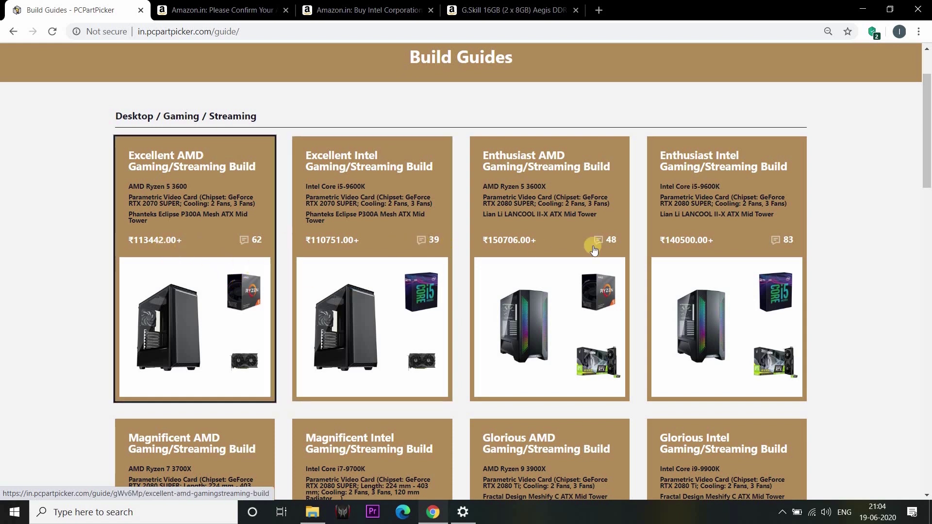
{"action": "scroll", "coordinate": [717, 239], "scroll_direction": "down", "scroll_amount": 2}
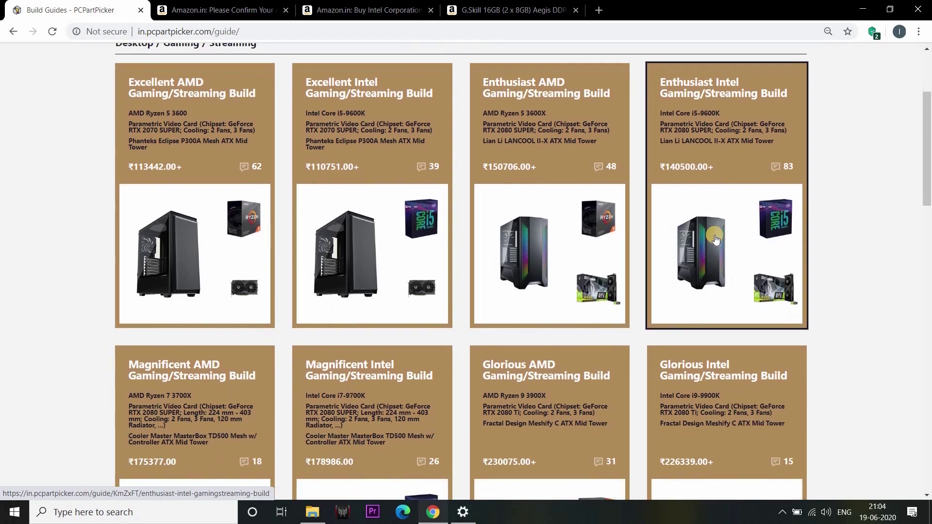
{"action": "scroll", "coordinate": [716, 239], "scroll_direction": "down", "scroll_amount": 8}
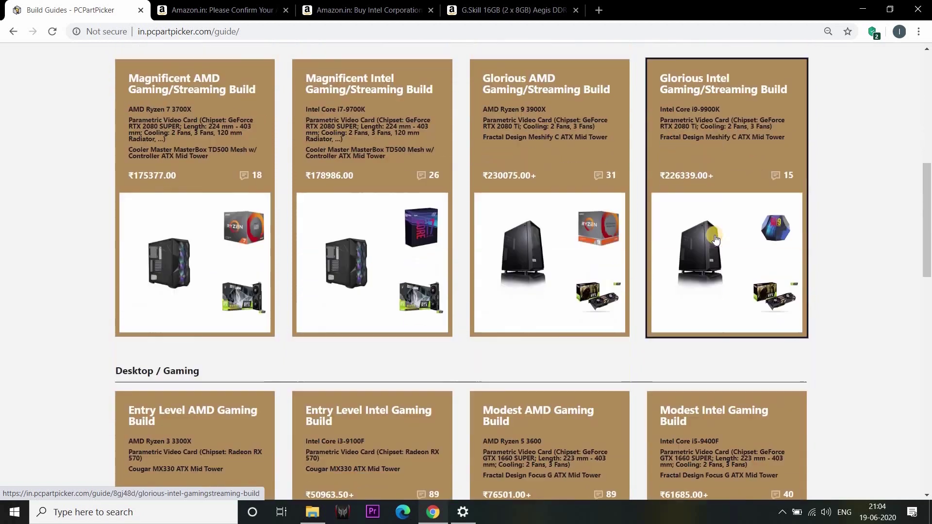
{"action": "scroll", "coordinate": [716, 239], "scroll_direction": "down", "scroll_amount": 5}
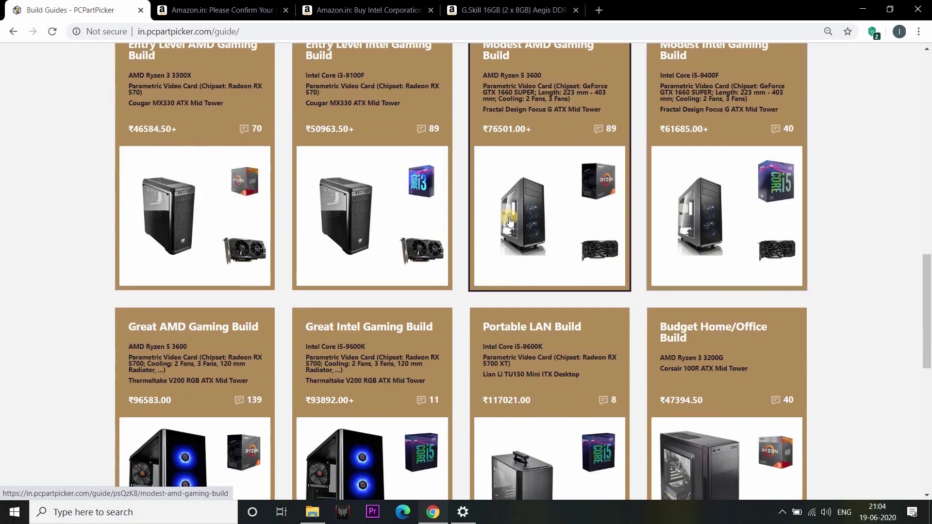
{"action": "scroll", "coordinate": [697, 189], "scroll_direction": "up", "scroll_amount": 2}
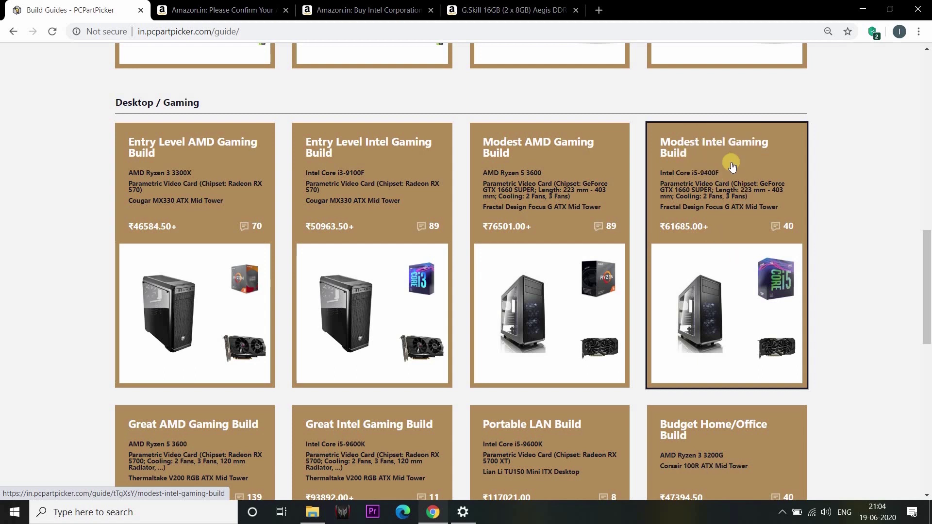
Step: Open the Modest Intel Gaming Build guide and read through its component descriptions down to the Part List
{"action": "left_click", "coordinate": [685, 173]}
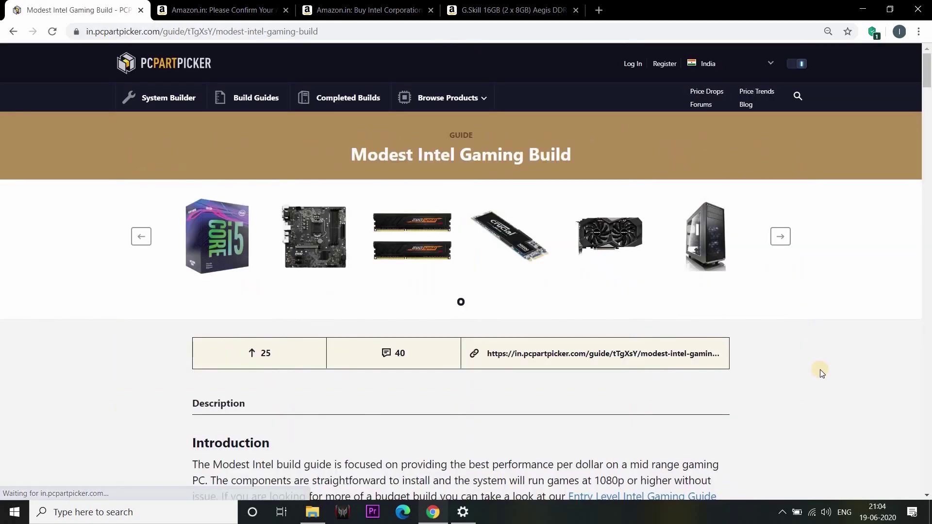
{"action": "scroll", "coordinate": [820, 370], "scroll_direction": "down", "scroll_amount": 2}
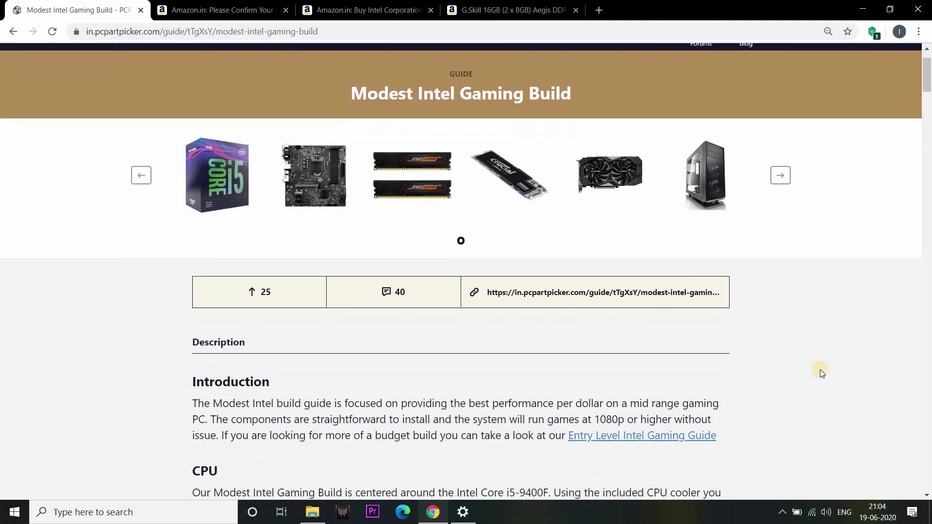
{"action": "scroll", "coordinate": [820, 371], "scroll_direction": "down", "scroll_amount": 16}
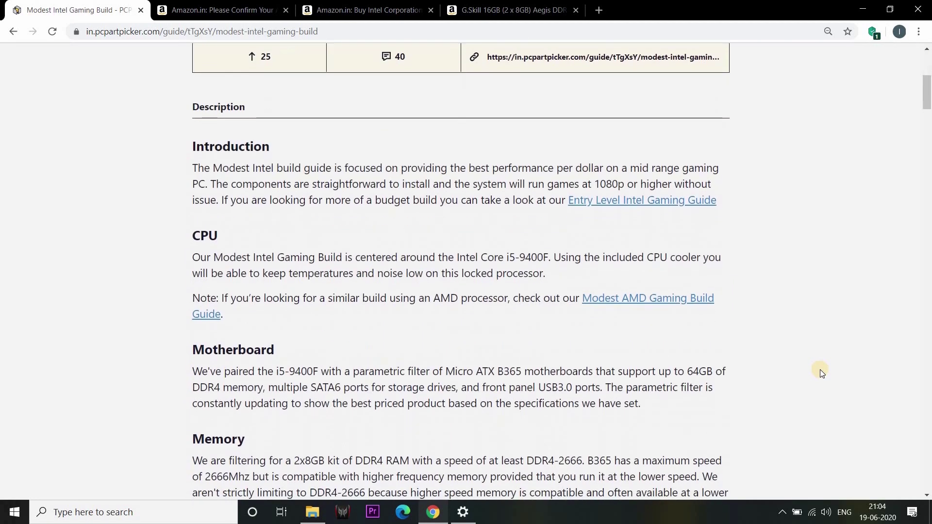
{"action": "scroll", "coordinate": [820, 369], "scroll_direction": "down", "scroll_amount": 6}
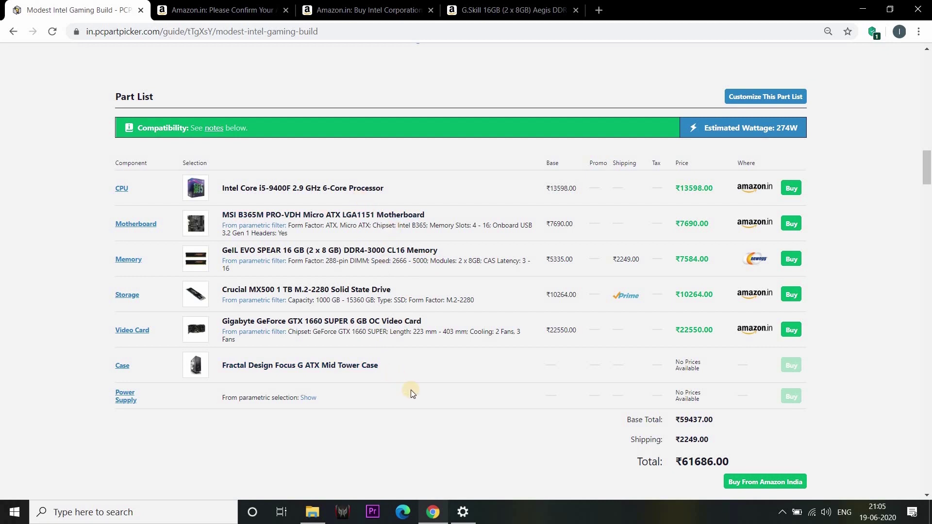
Step: Examine the guide's Part List, checking each component's price, shipping and retailer, the build total and the compatibility notes
{"action": "scroll", "coordinate": [411, 389], "scroll_direction": "down", "scroll_amount": 1}
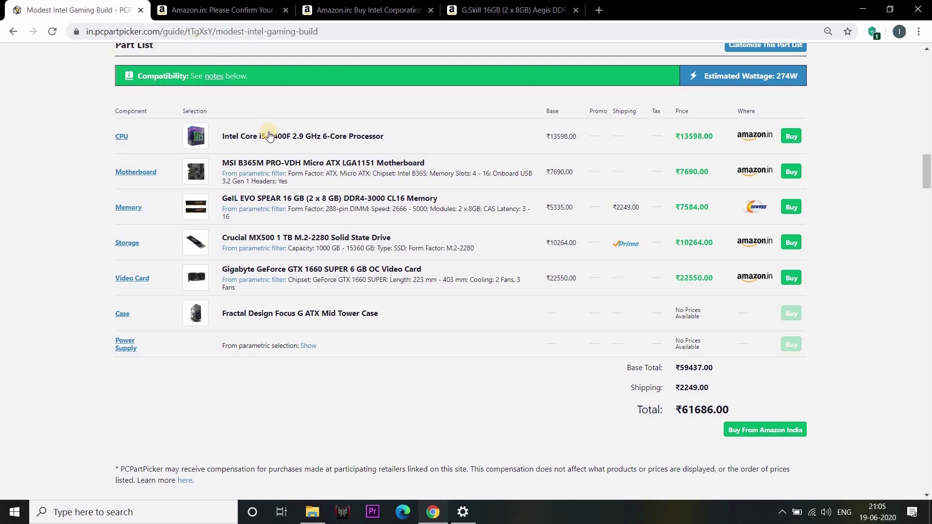
{"action": "left_click", "coordinate": [292, 141]}
{"action": "scroll", "coordinate": [642, 266], "scroll_direction": "down", "scroll_amount": 1}
{"action": "scroll", "coordinate": [777, 248], "scroll_direction": "up", "scroll_amount": 1}
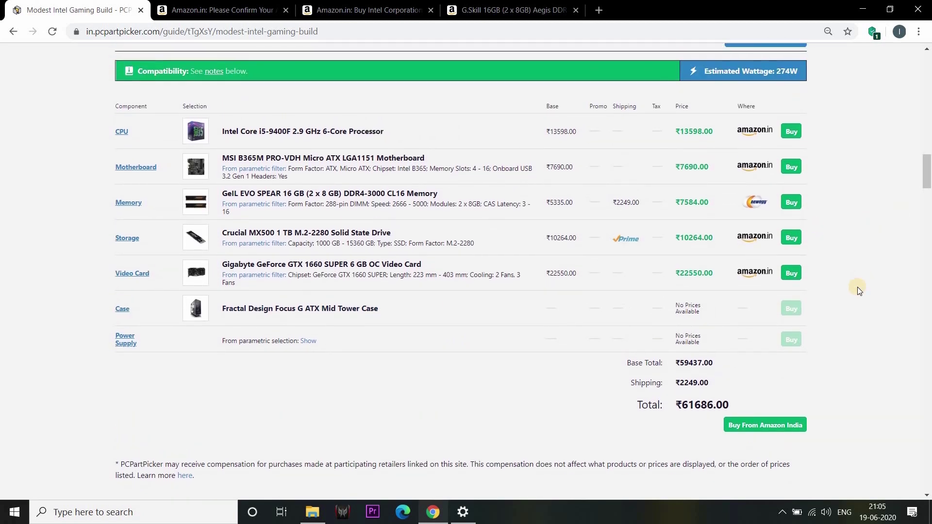
{"action": "scroll", "coordinate": [858, 287], "scroll_direction": "down", "scroll_amount": 1}
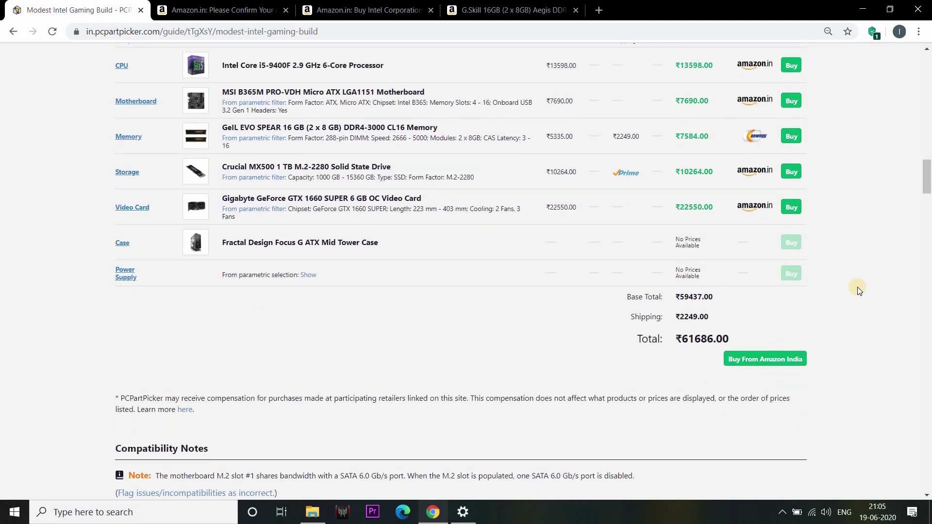
{"action": "scroll", "coordinate": [858, 290], "scroll_direction": "up", "scroll_amount": 1}
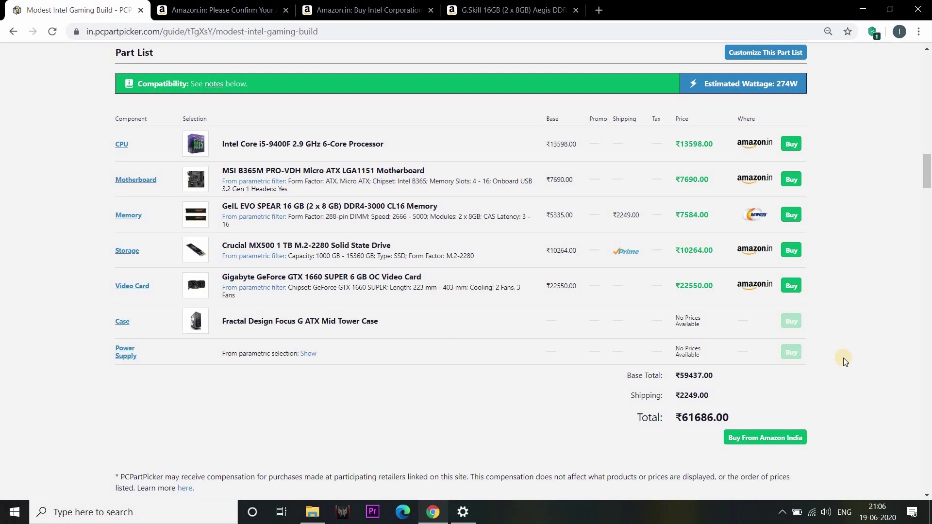
{"action": "scroll", "coordinate": [843, 357], "scroll_direction": "down", "scroll_amount": 1}
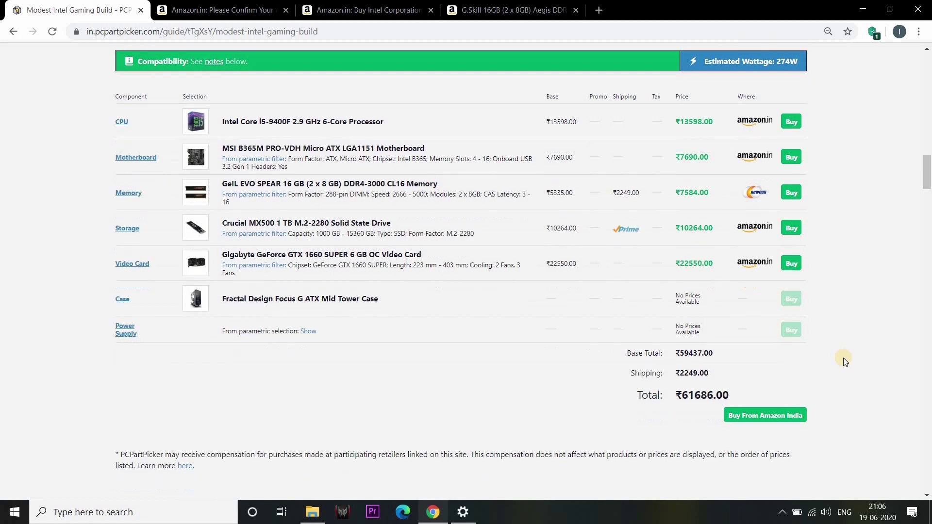
{"action": "scroll", "coordinate": [843, 359], "scroll_direction": "up", "scroll_amount": 2}
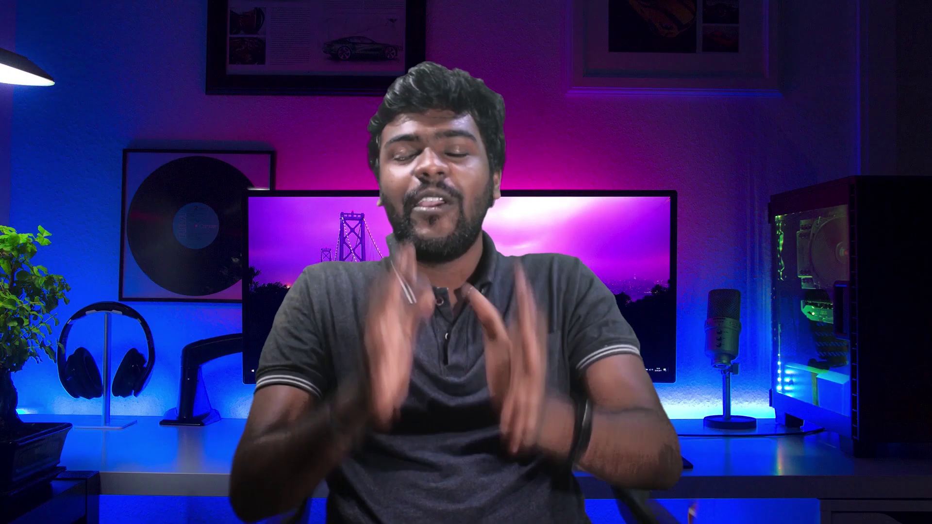